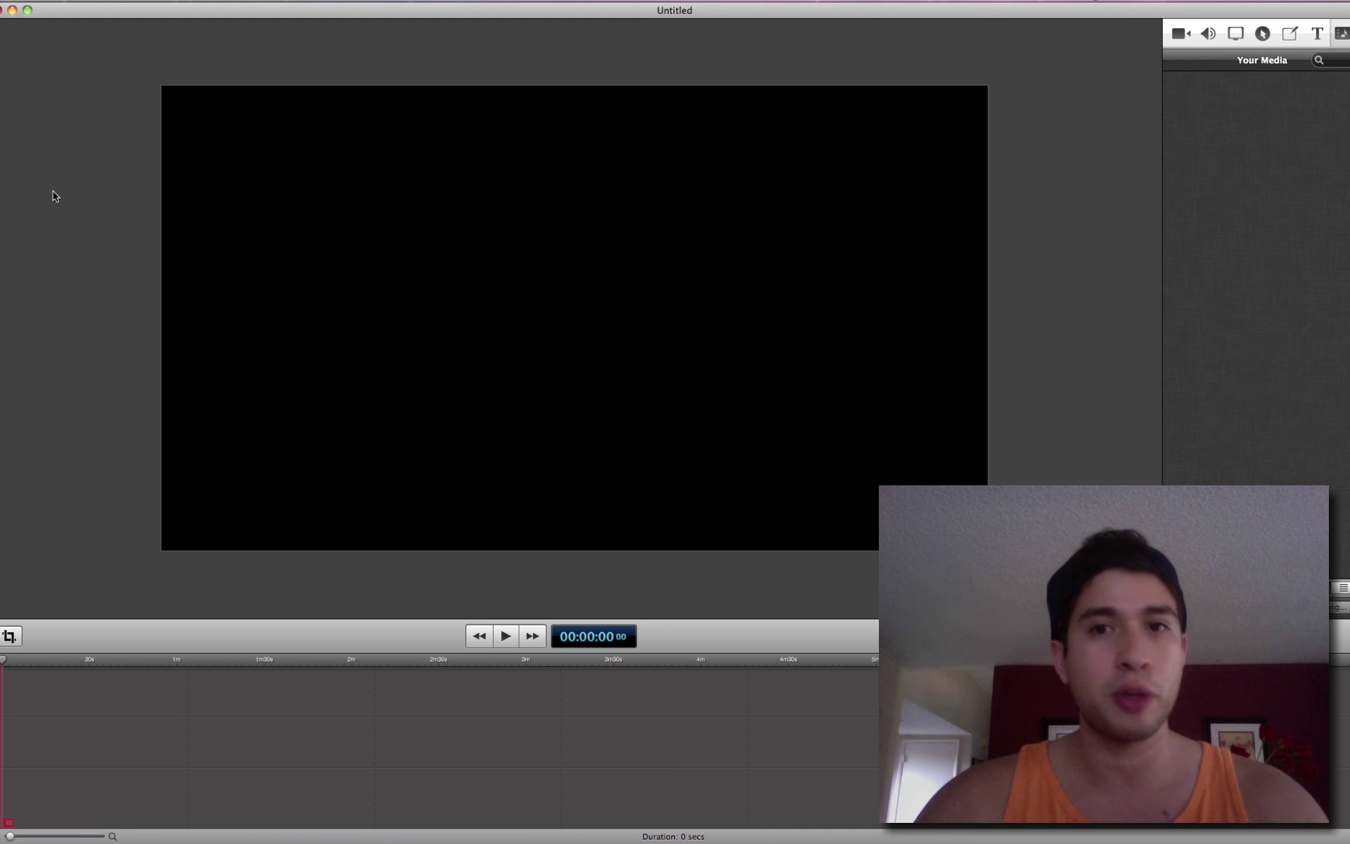
- Reveal the desktop and drag GOPR0146.MP4 into the untitled project's Your Media panel
key(F11)
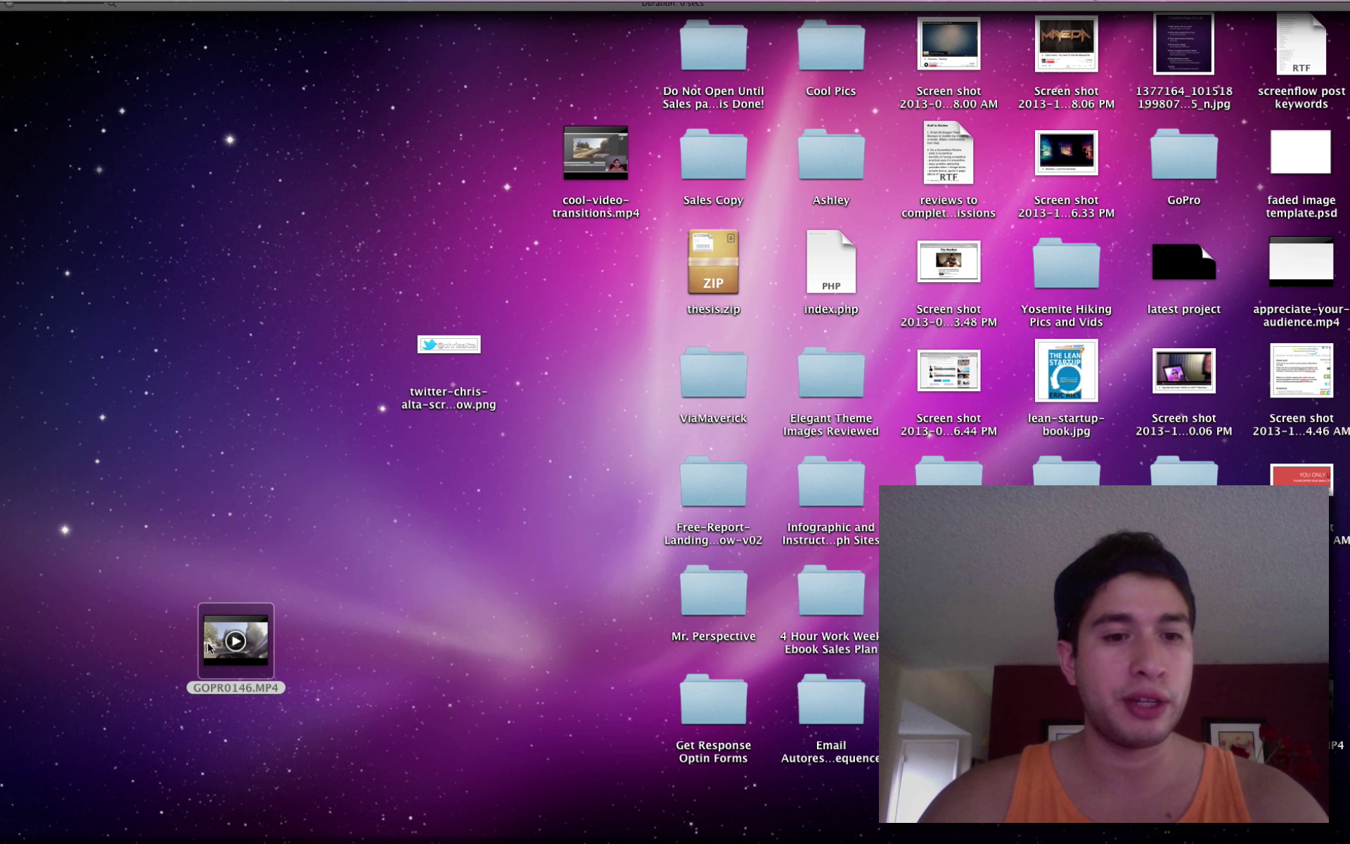
drag(208, 647, 1199, 122)
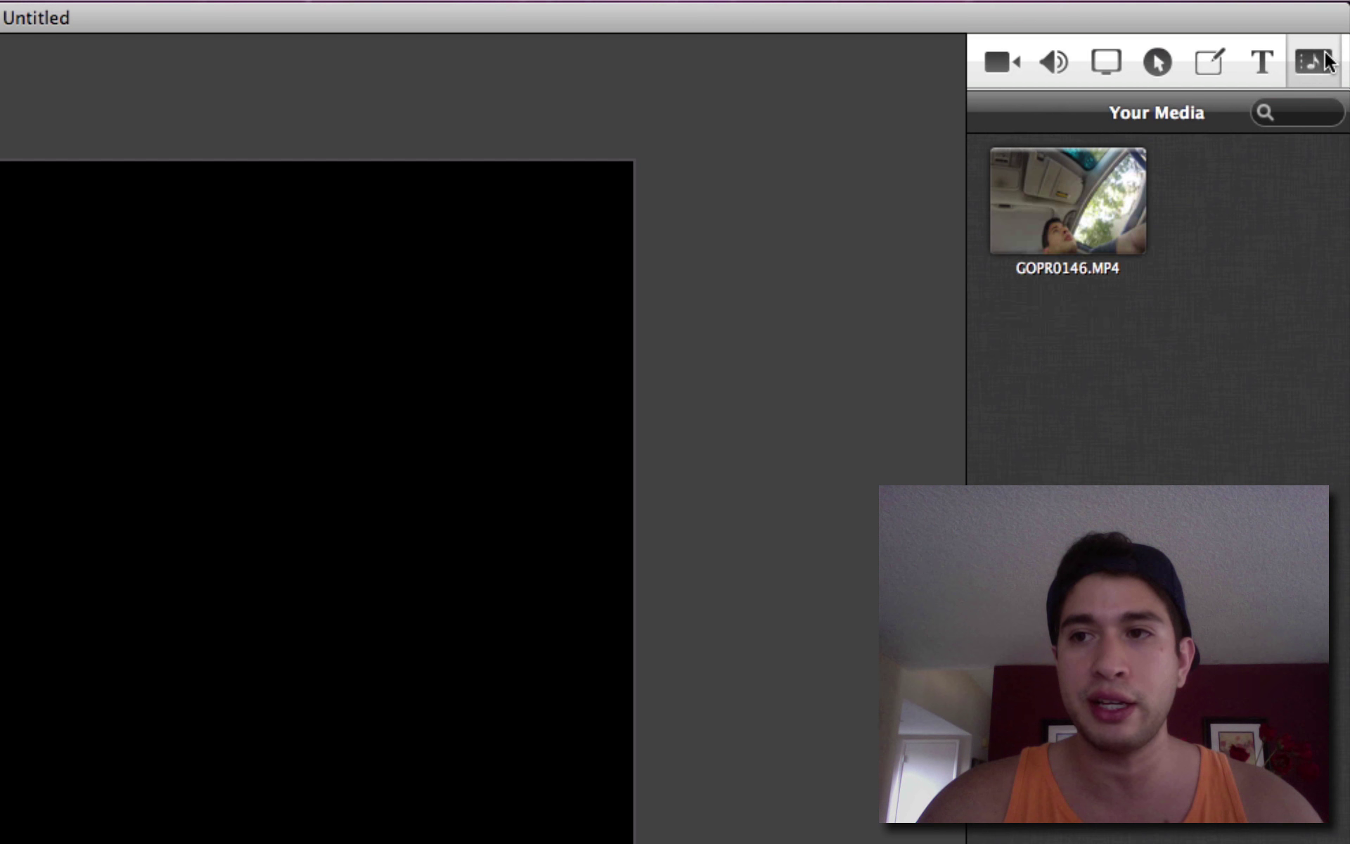
- Place GOPR0146.MP4 on the timeline and stretch its corners to fill the entire canvas
click(1012, 210)
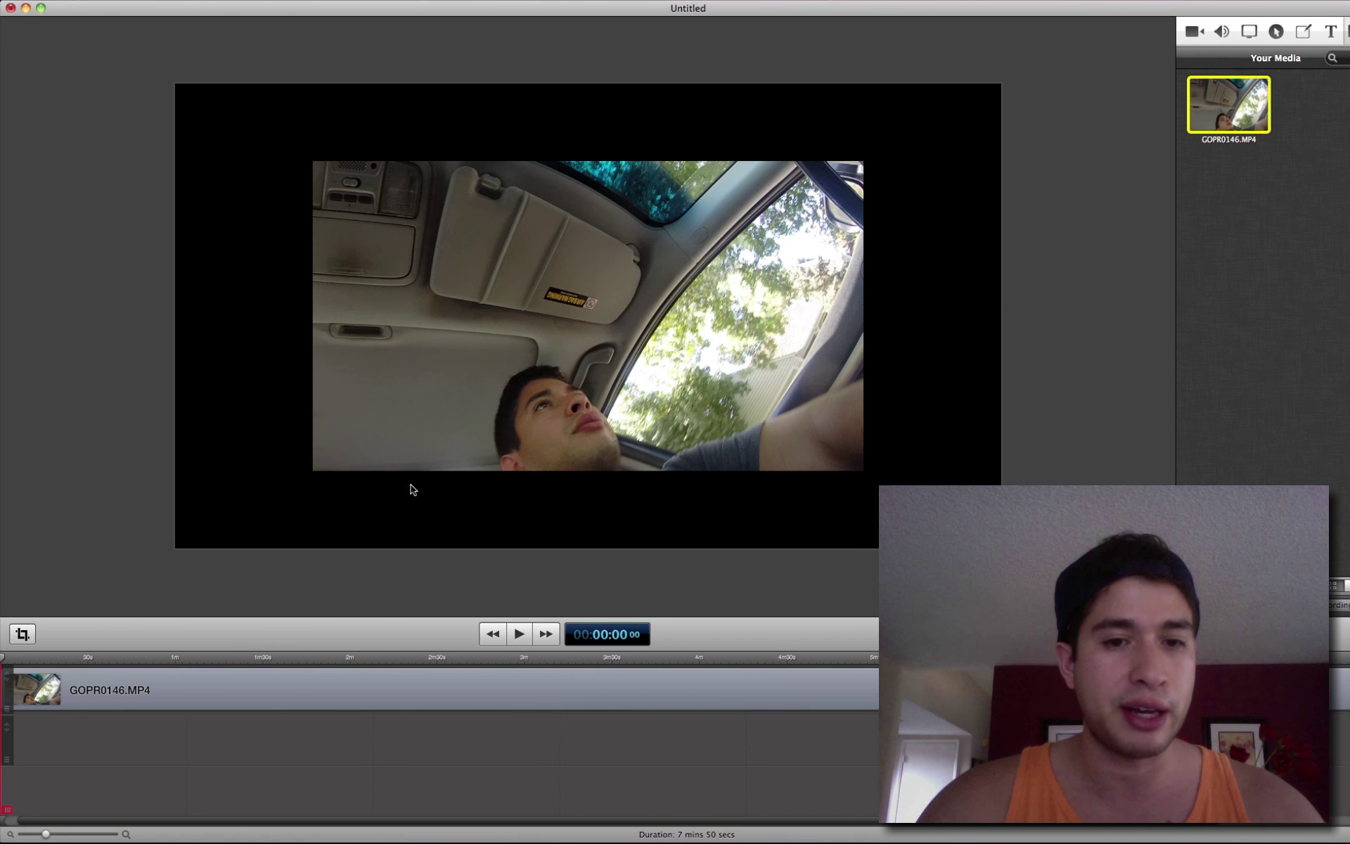
click(452, 425)
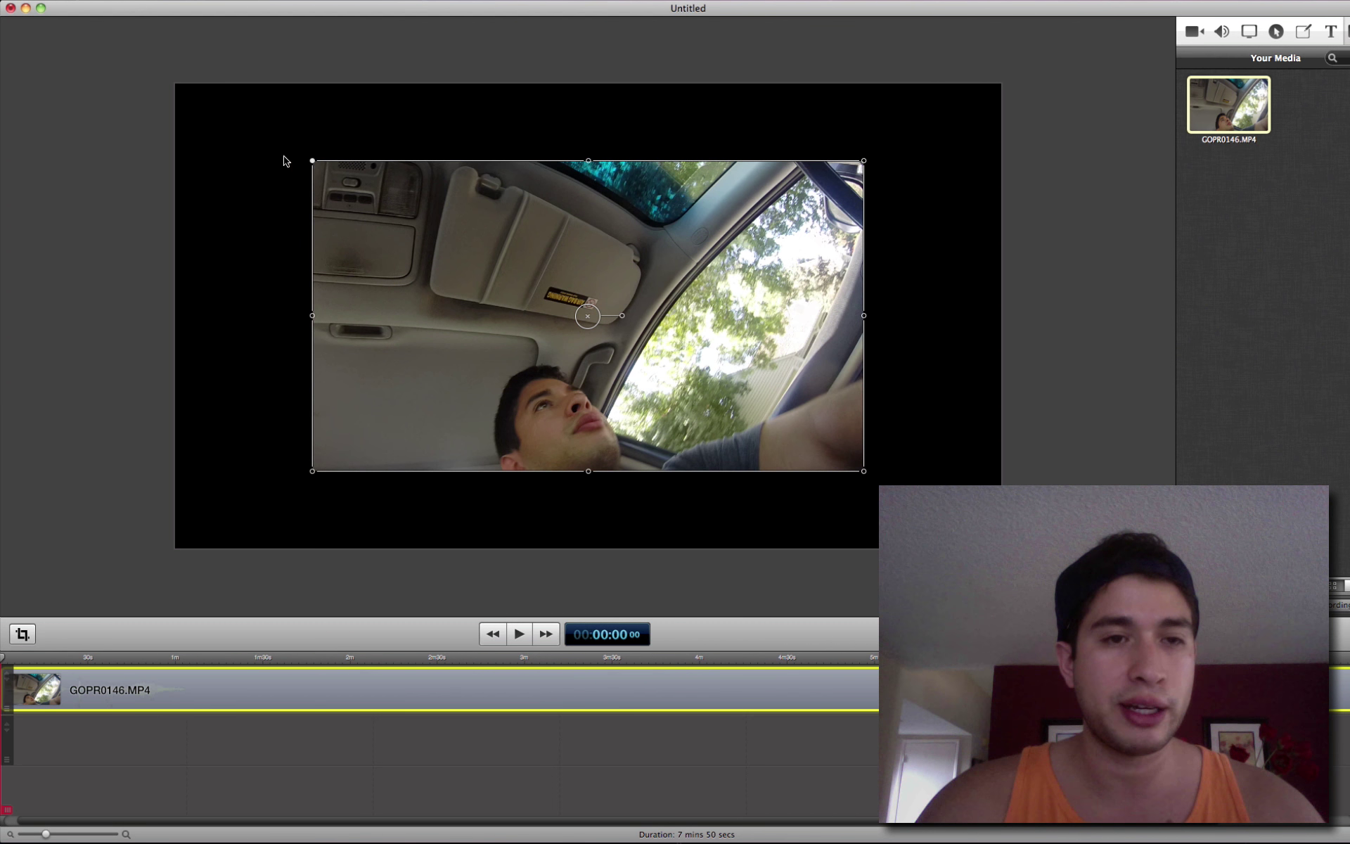
drag(285, 160, 163, 88)
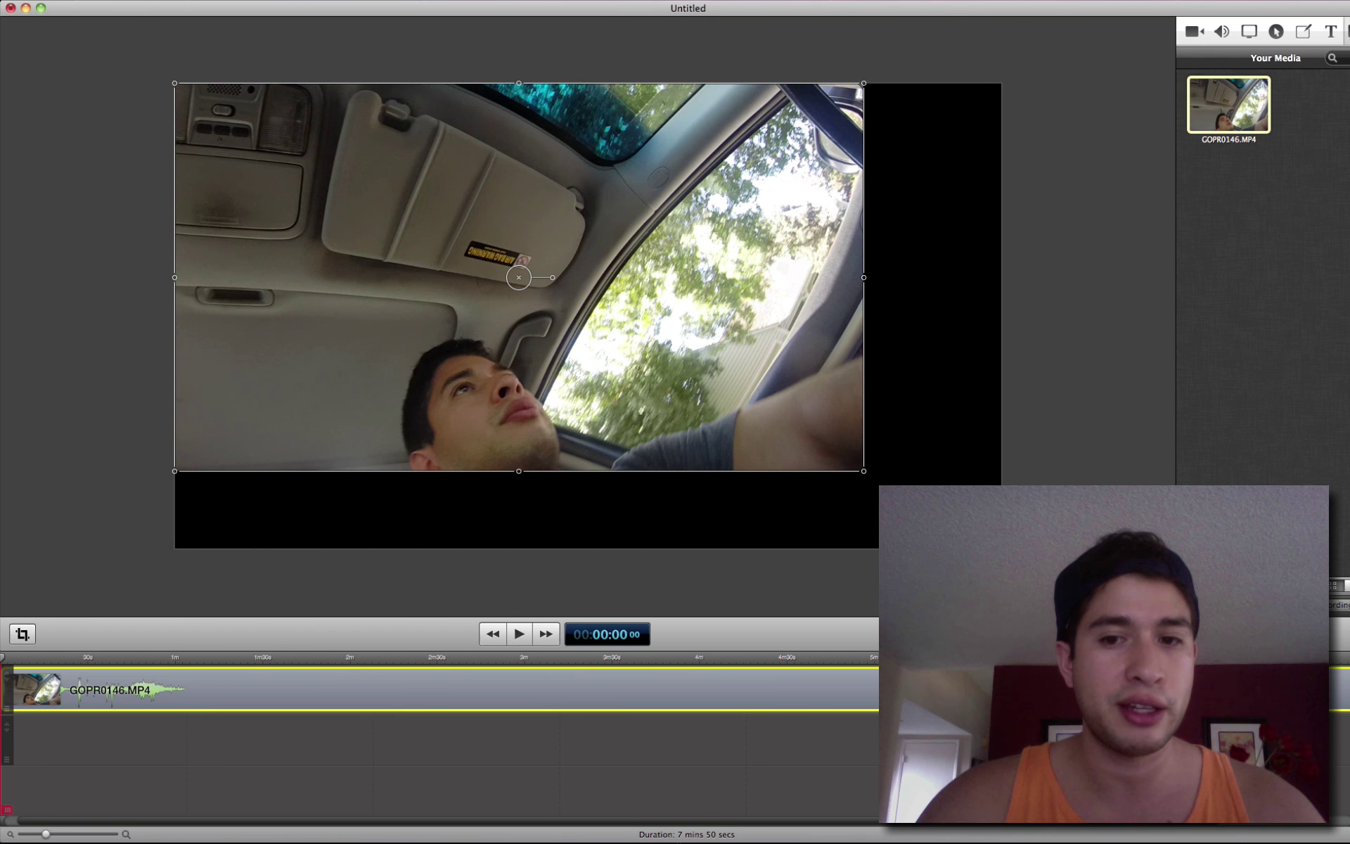
drag(865, 474, 1001, 548)
click(57, 393)
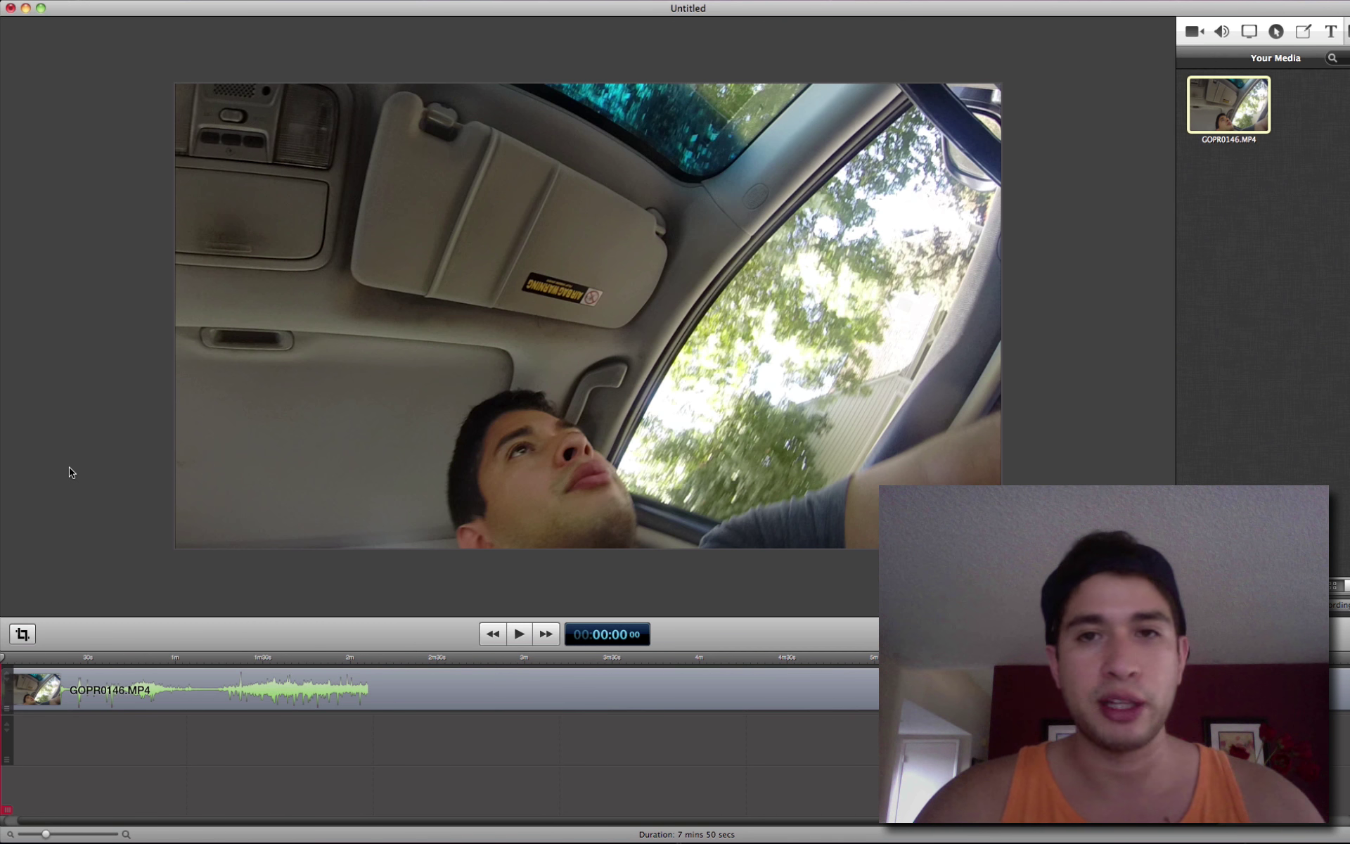
- Preview the driving footage, then scrub the playhead along the ruler to 01:21
key(space)
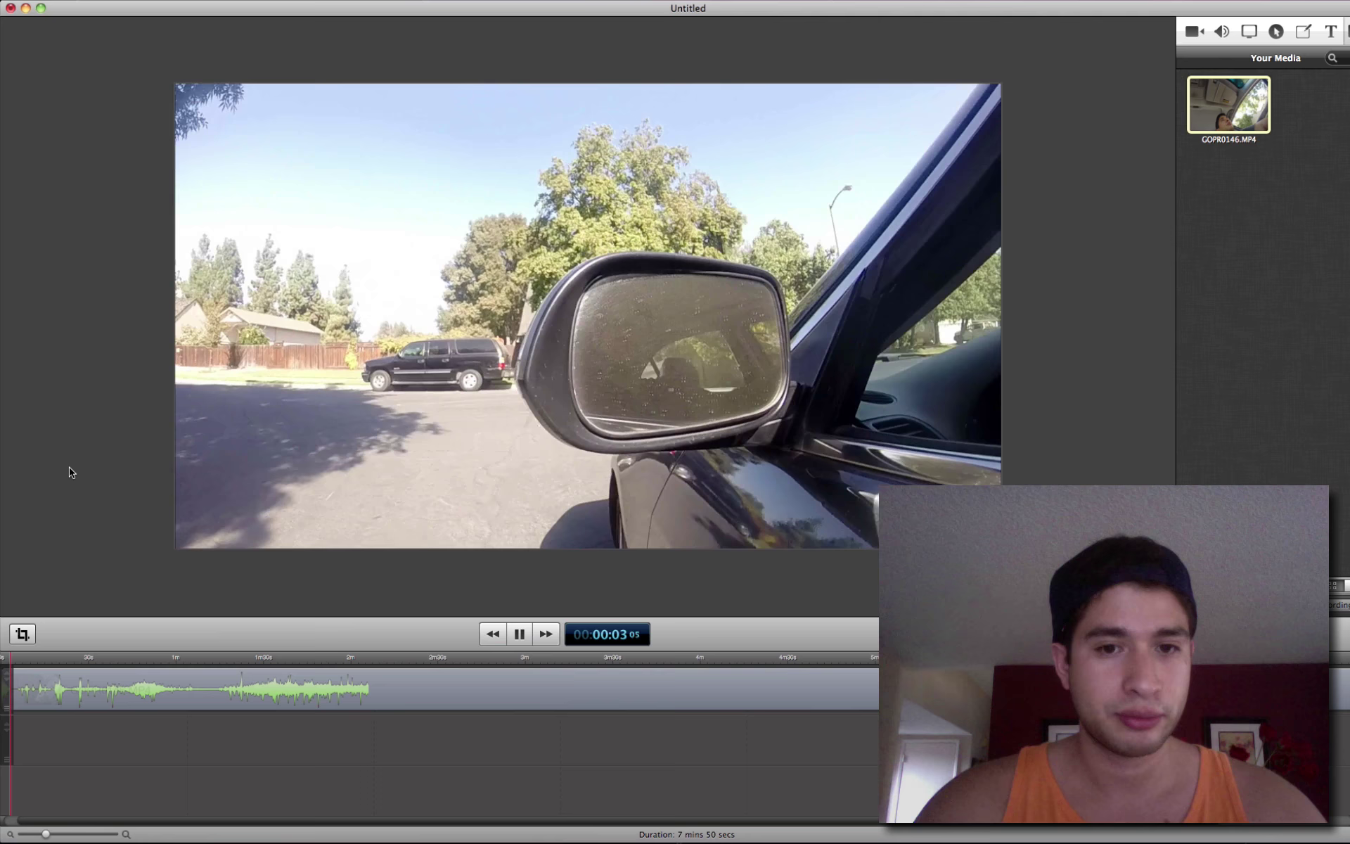
key(space)
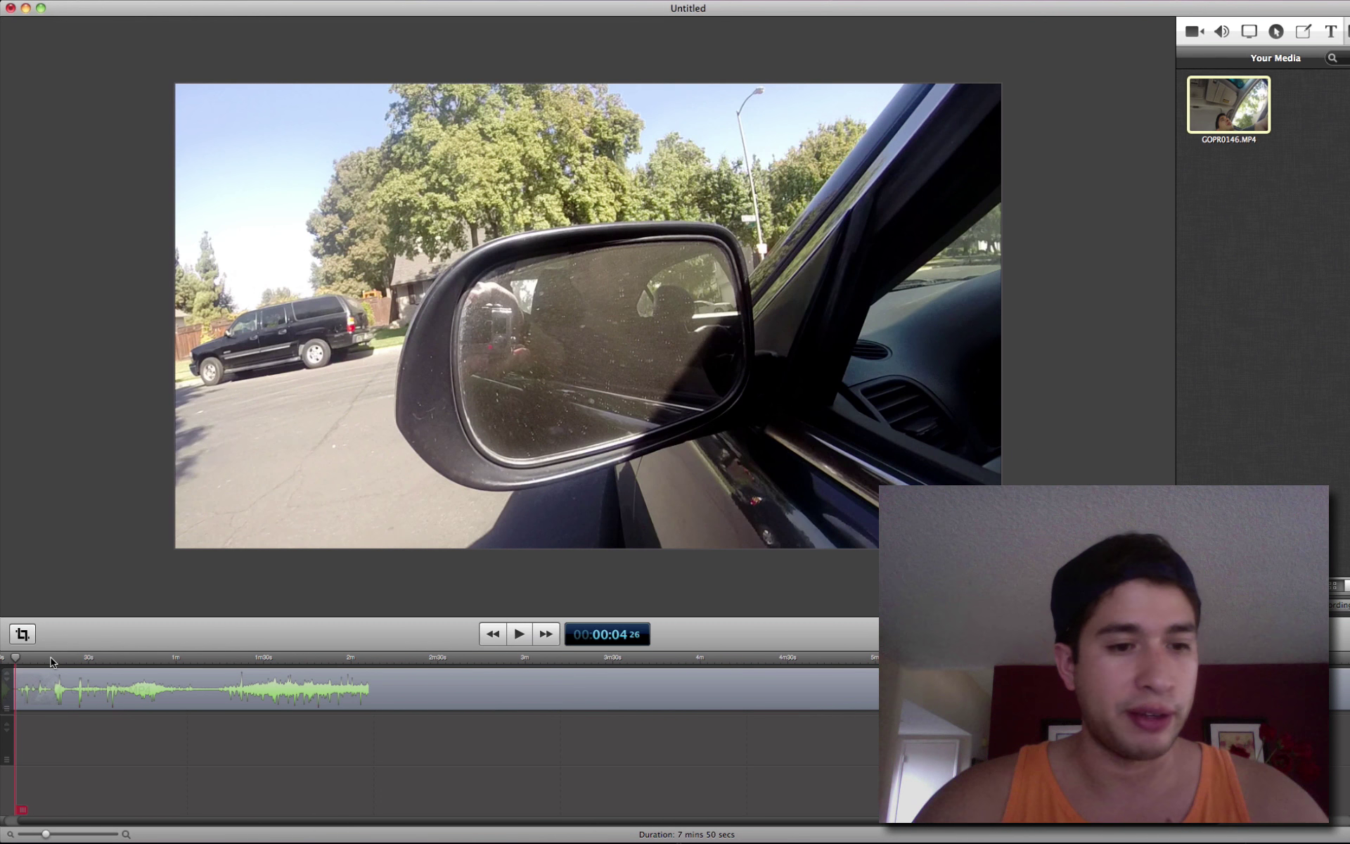
click(95, 659)
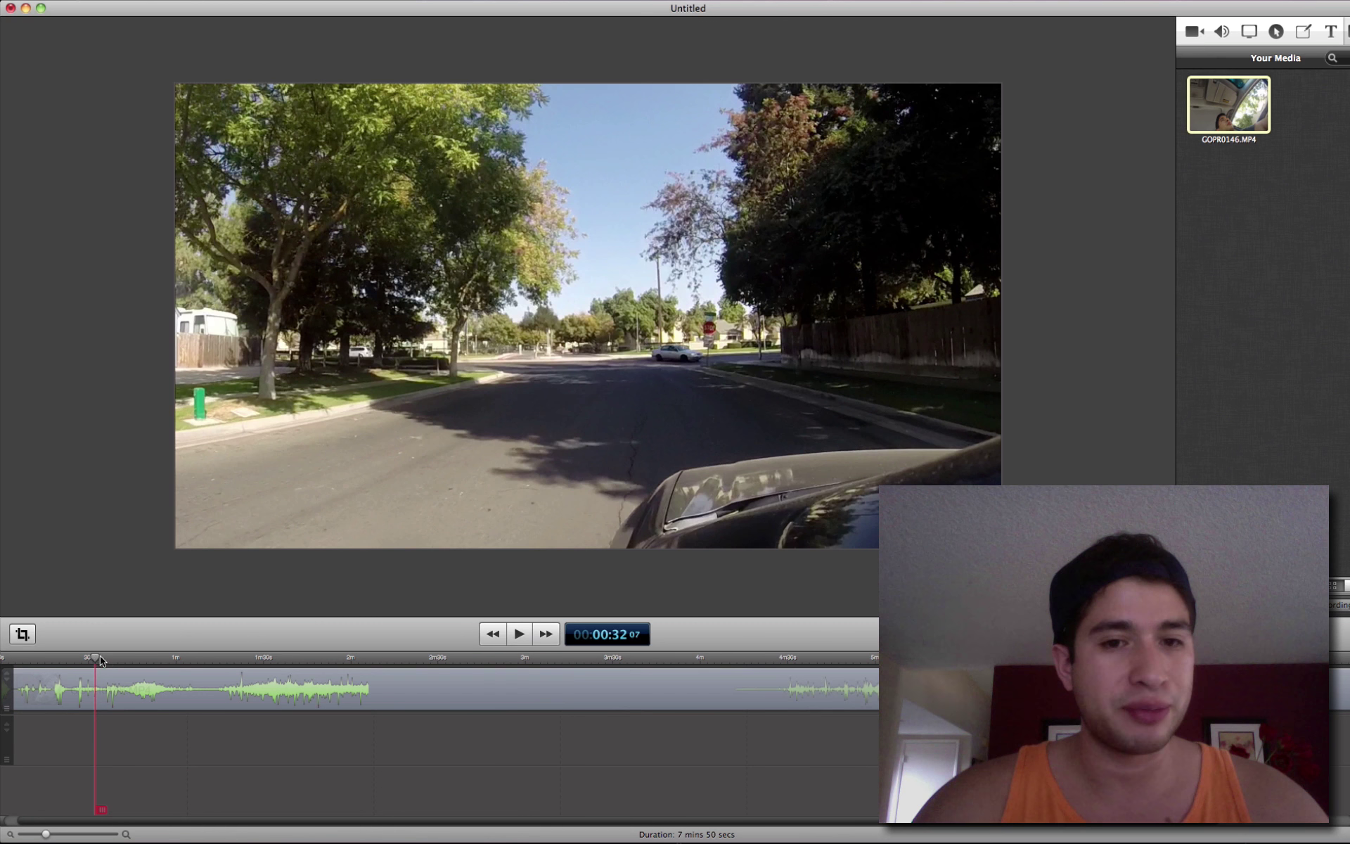
click(123, 659)
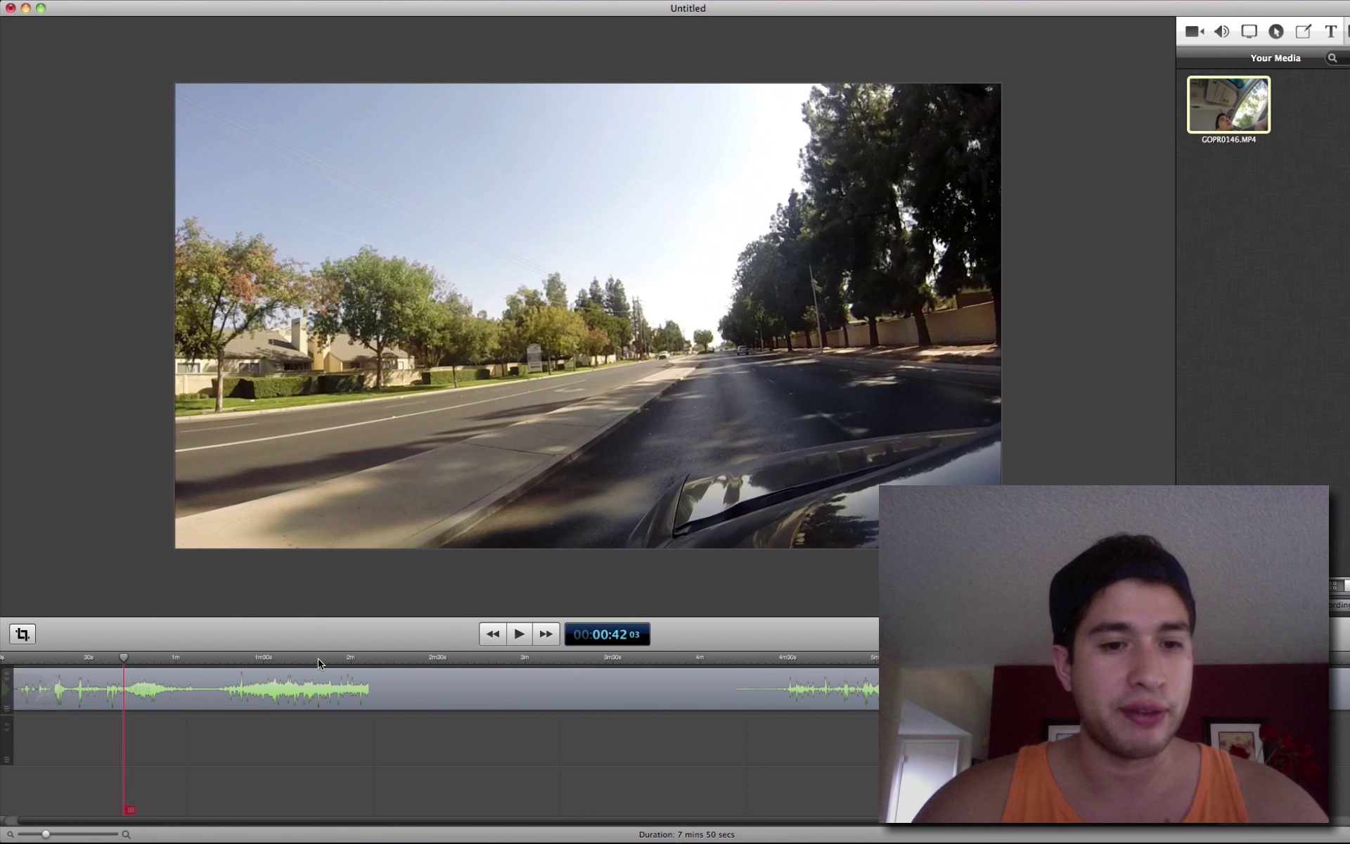
click(318, 659)
click(367, 658)
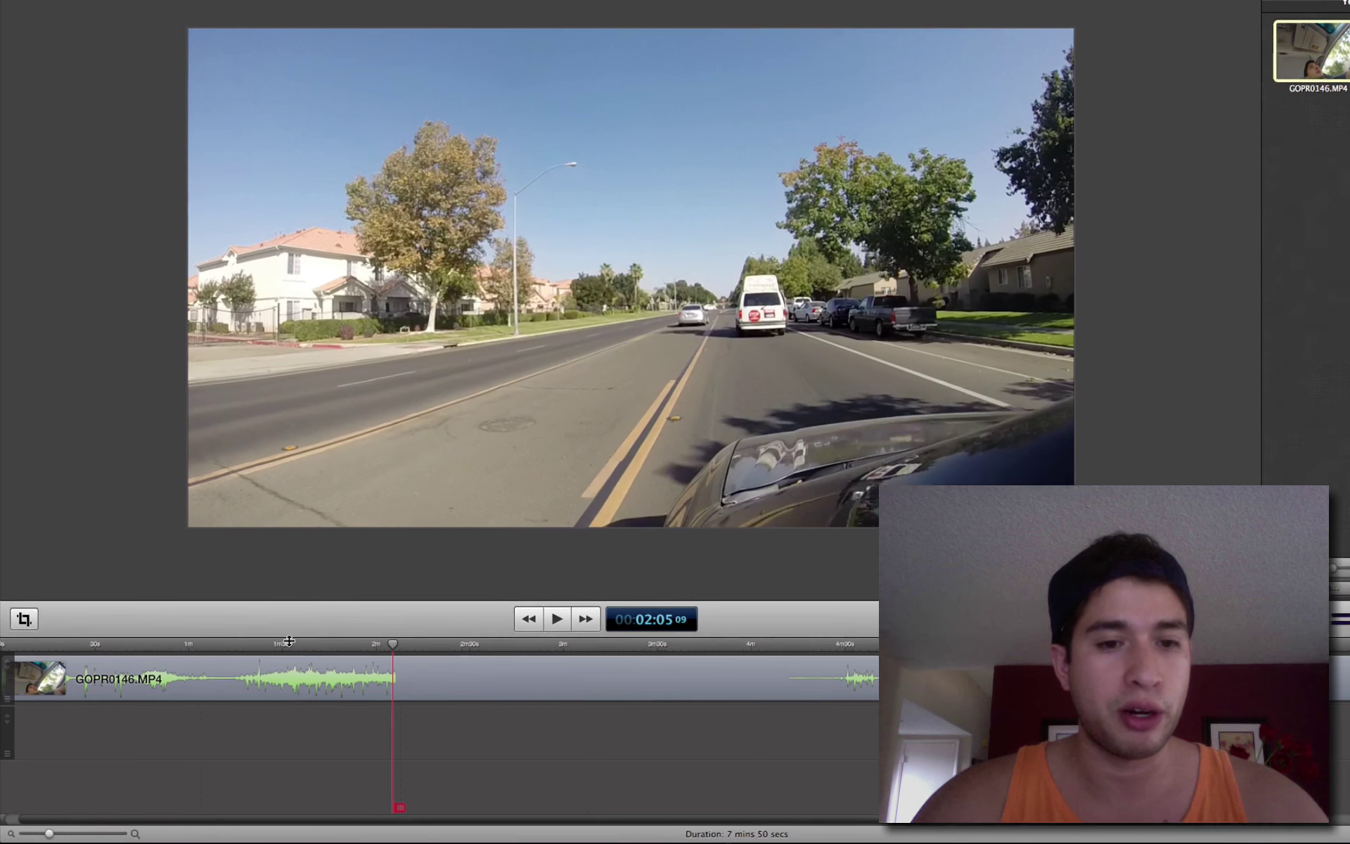
click(287, 642)
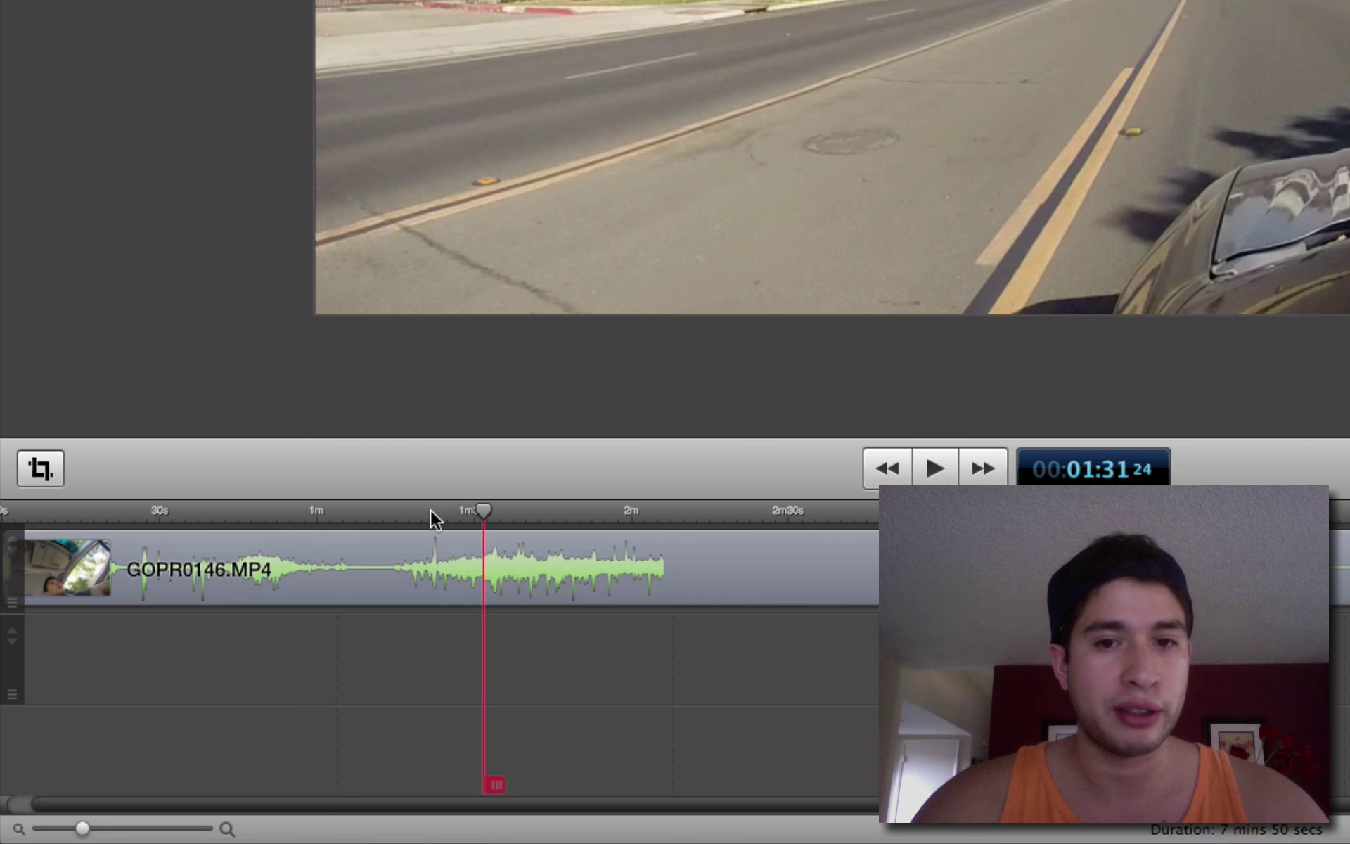
click(431, 509)
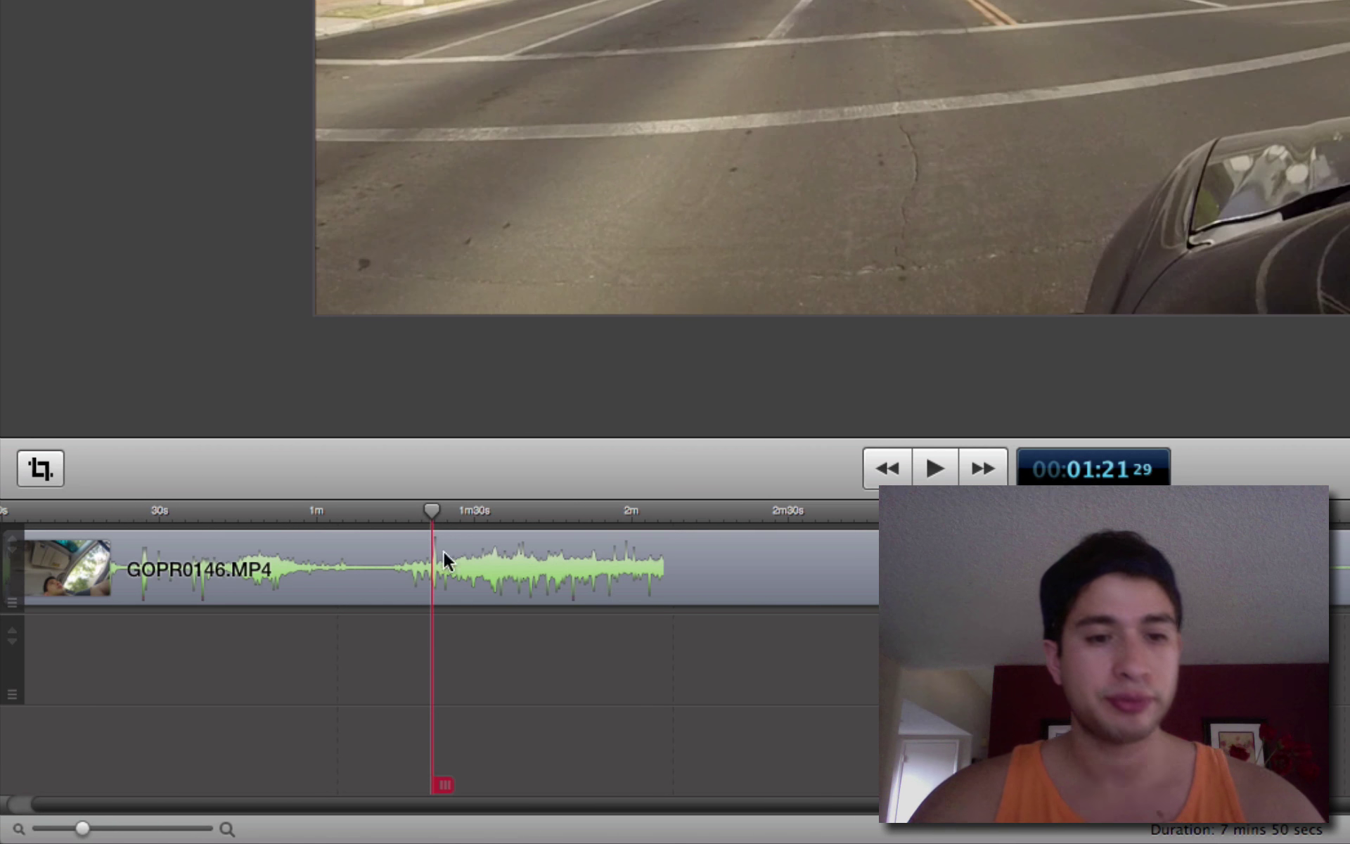
- Split GOPR0146 at 01:21, delete the opening part, and move the remainder to the timeline start
click(452, 581)
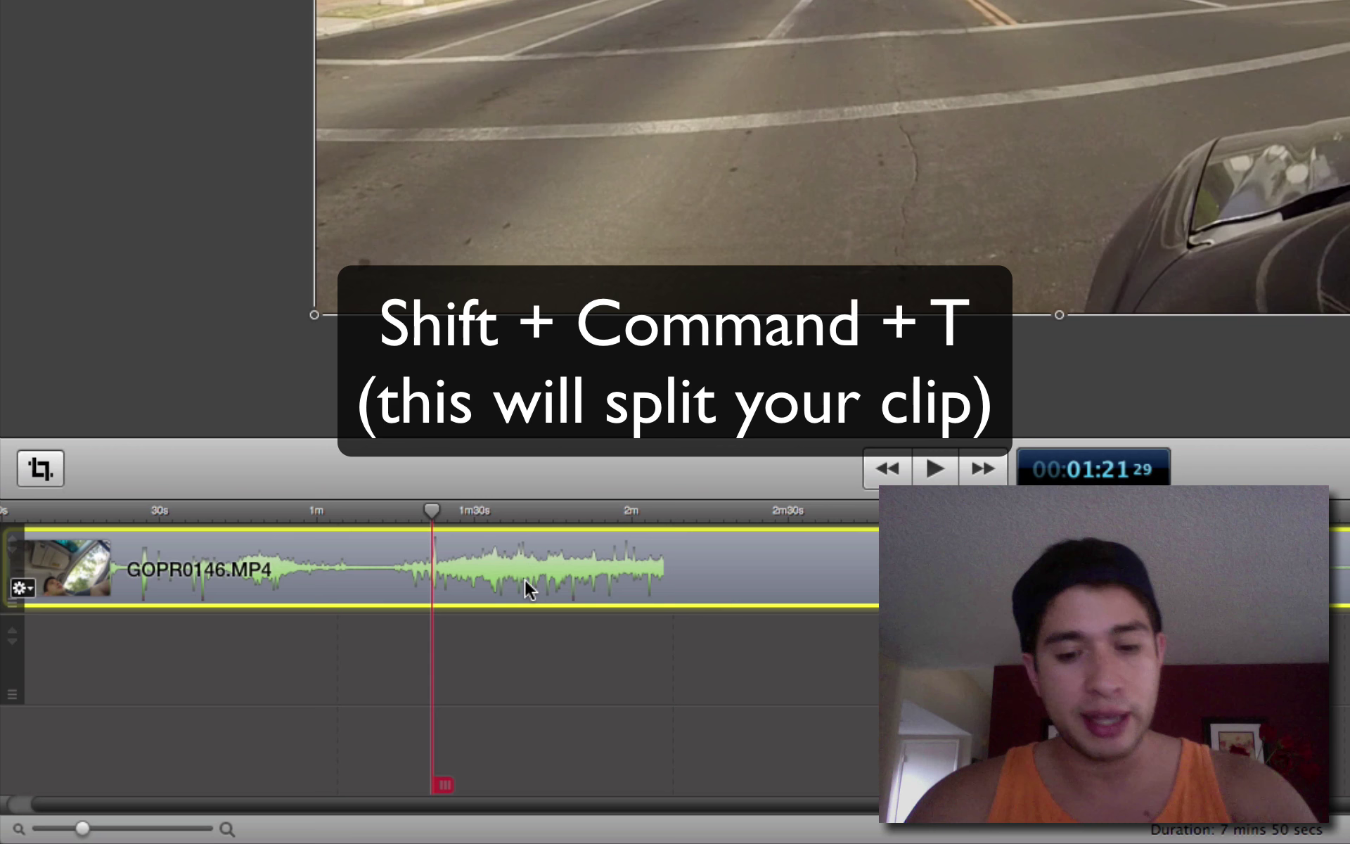
key(shift+super+t)
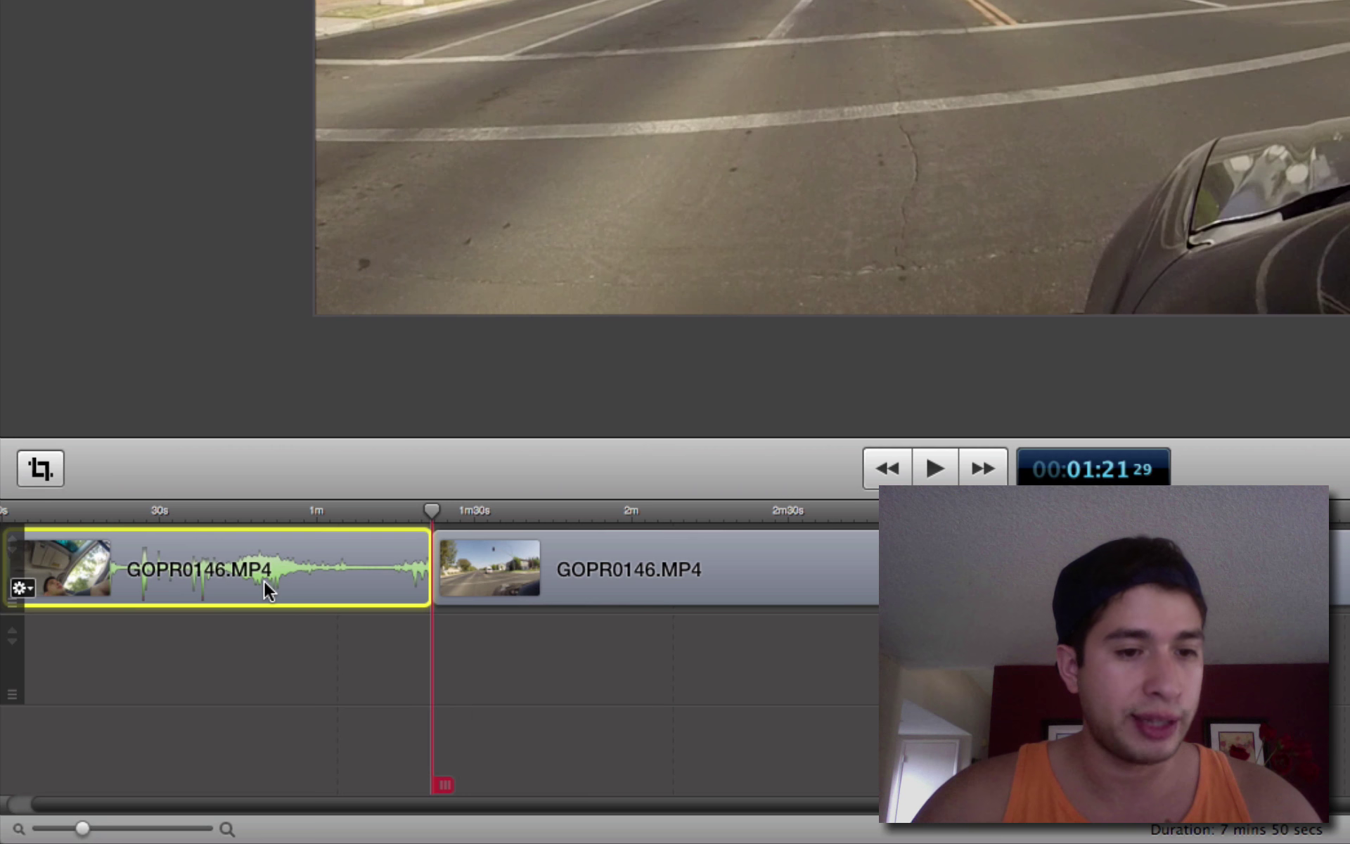
key(Delete)
click(851, 575)
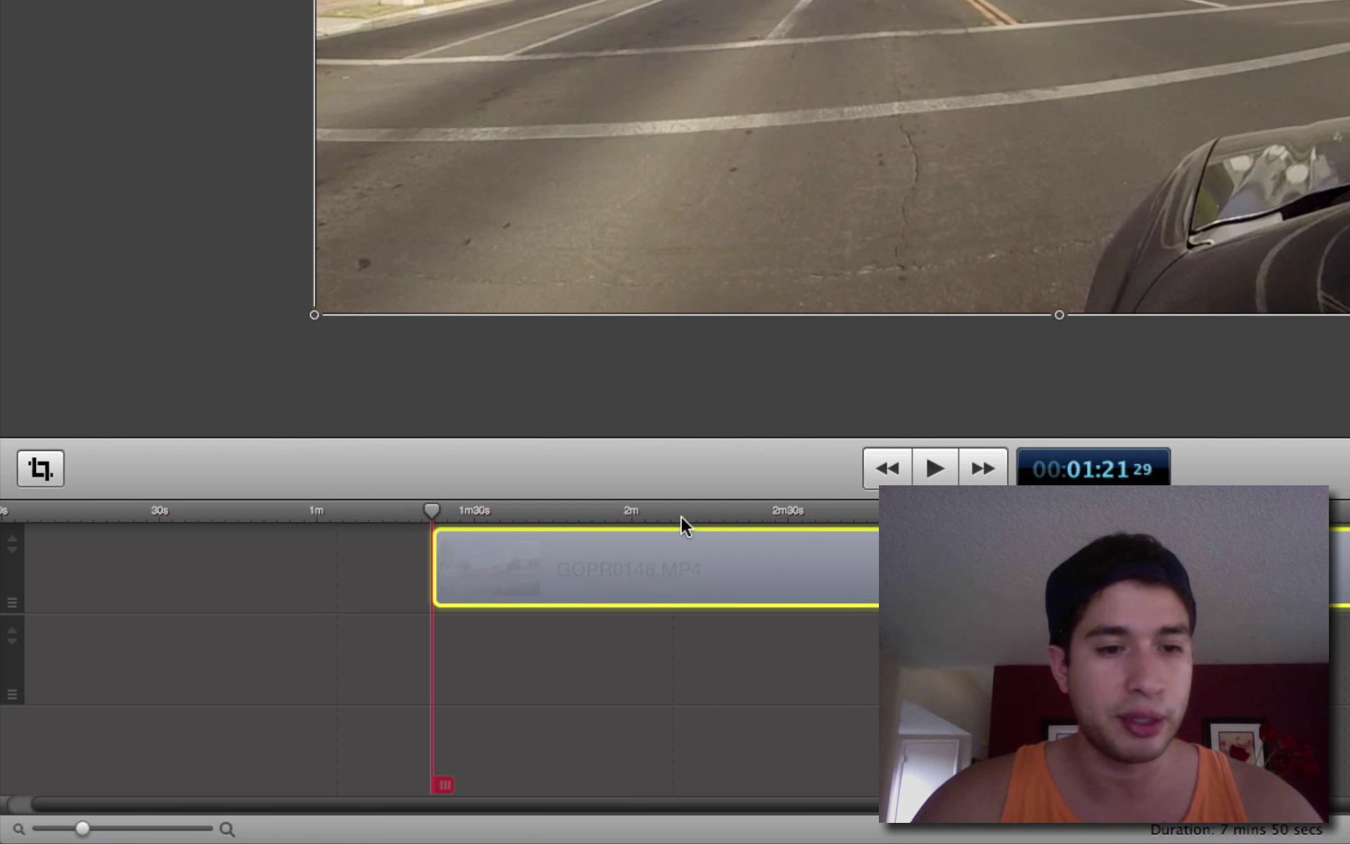
drag(681, 518, 178, 543)
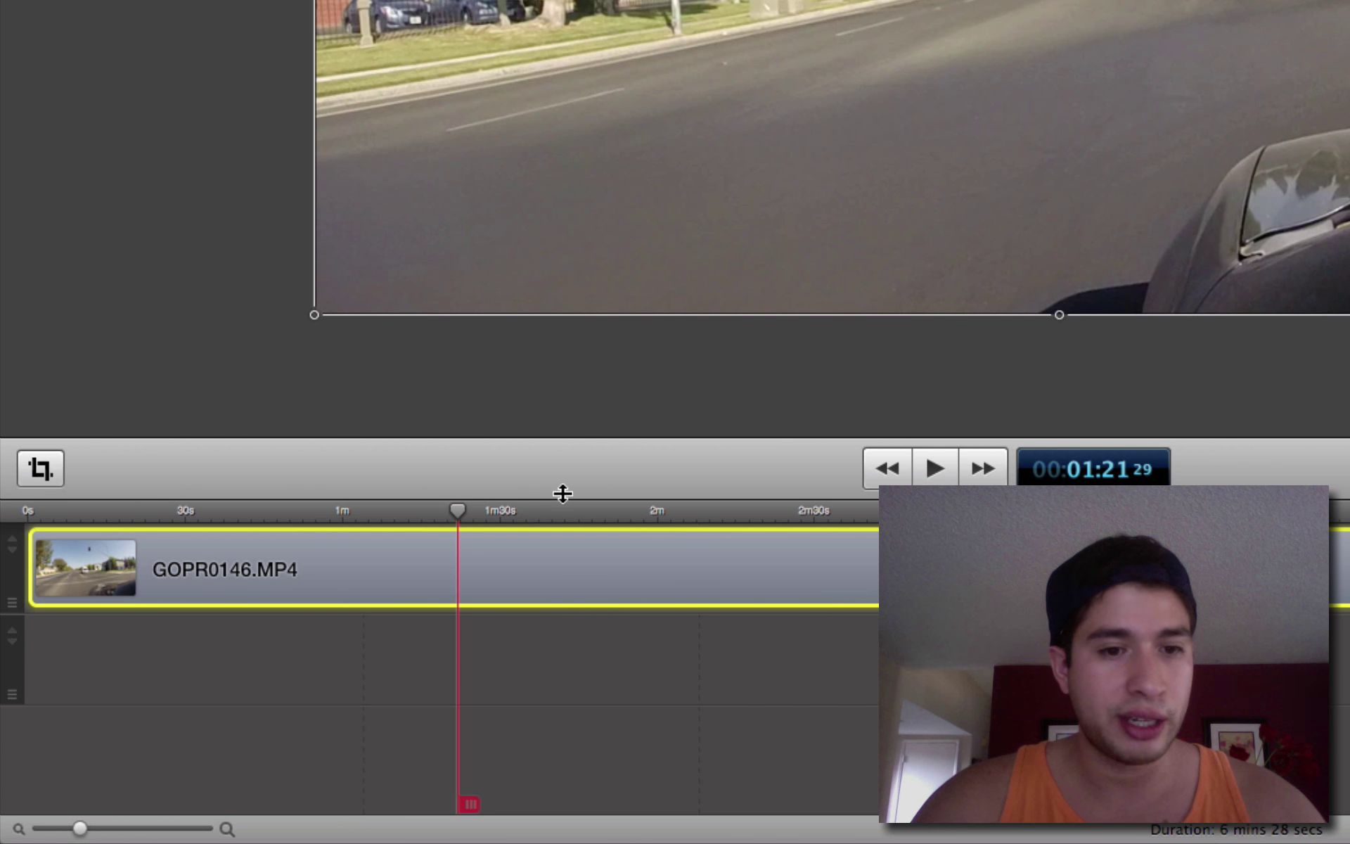
- Split the clip at 01:37 and delete everything after it
drag(568, 505, 386, 511)
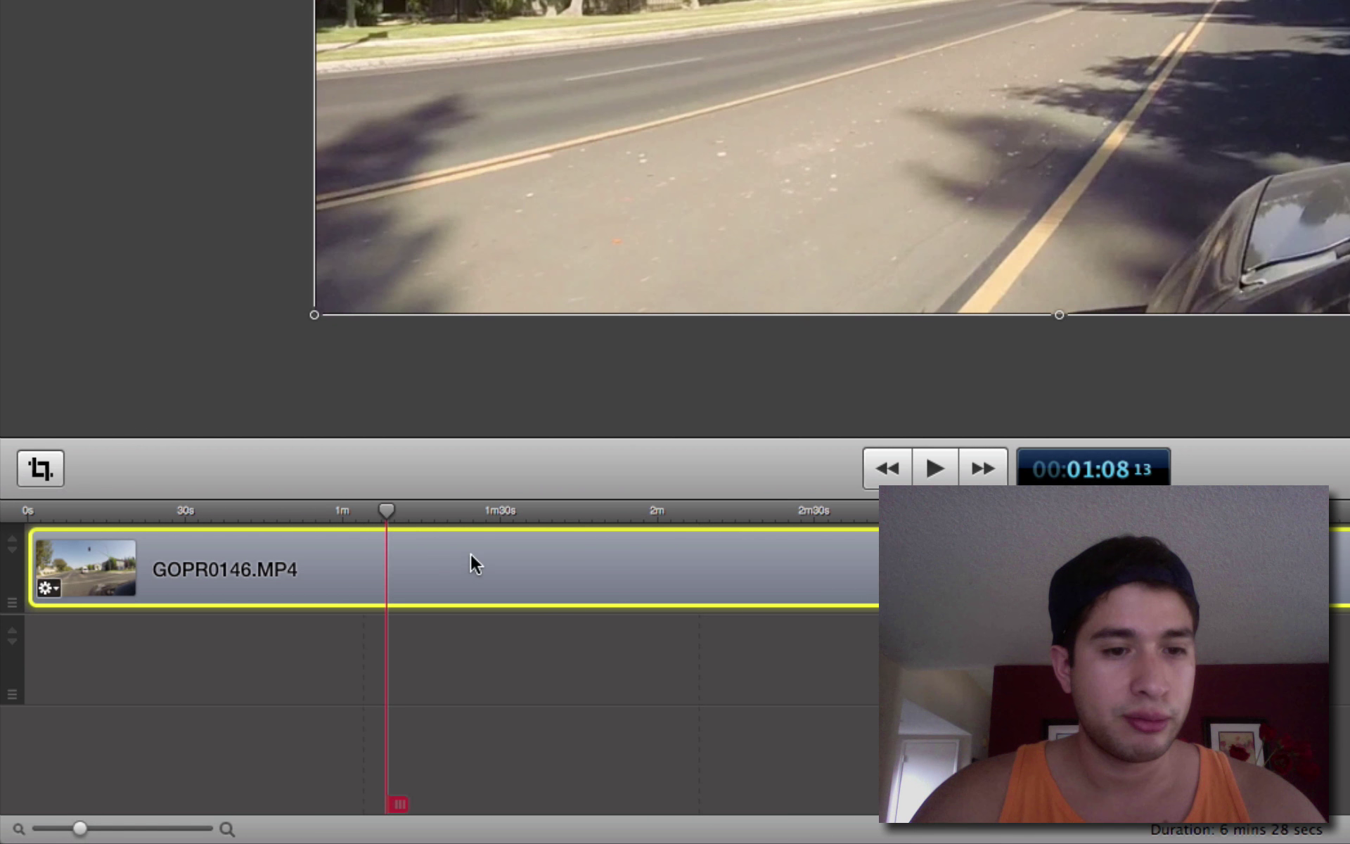
click(480, 505)
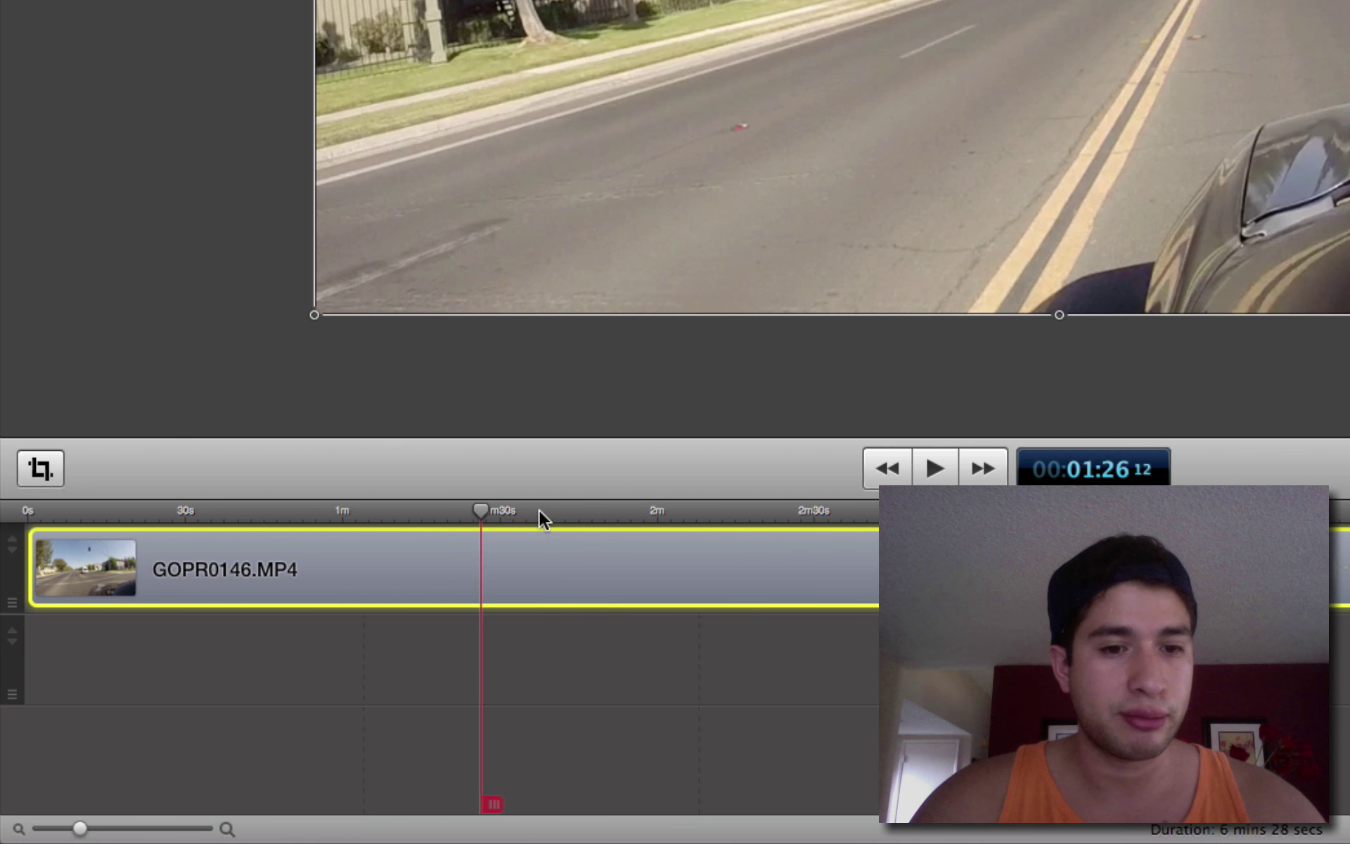
click(540, 510)
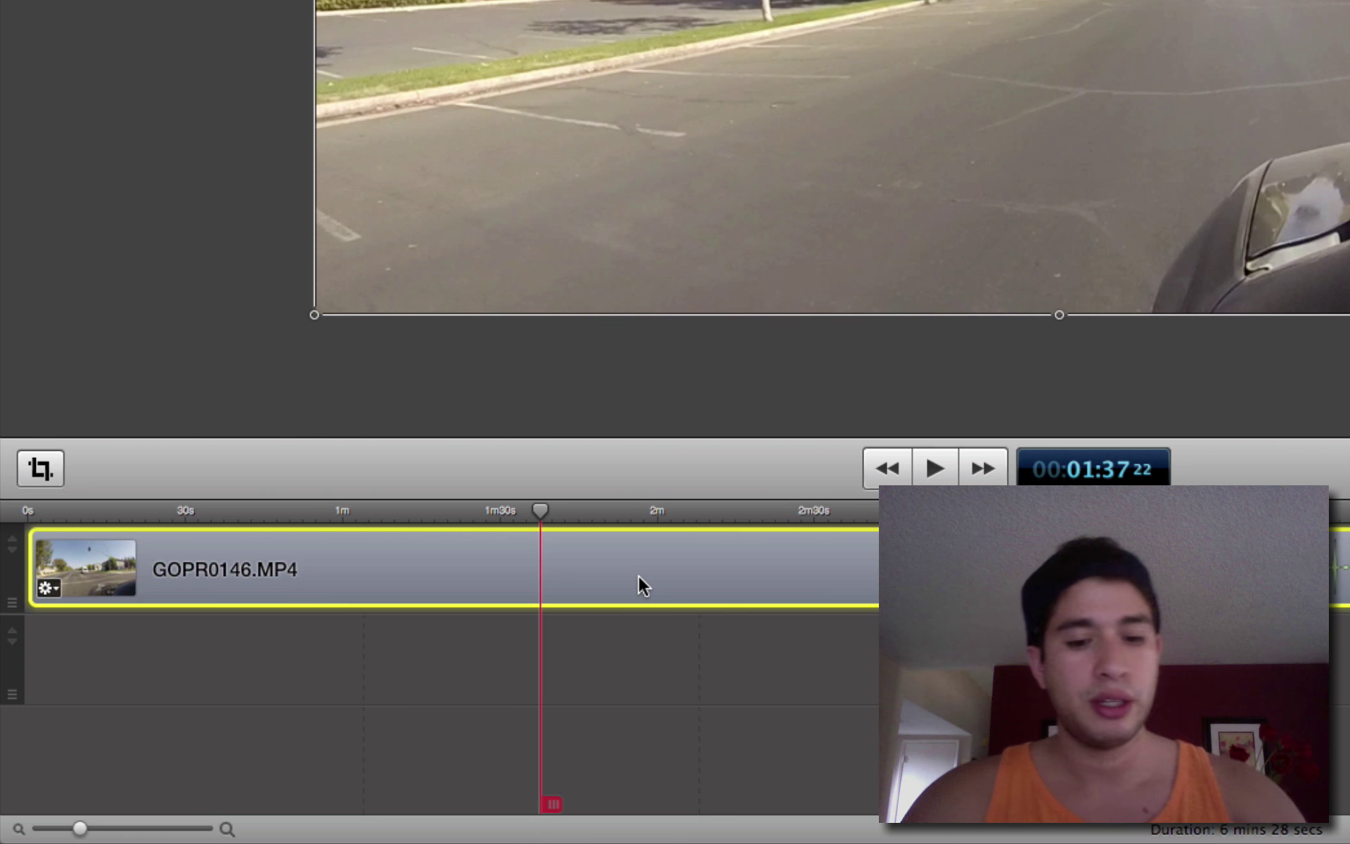
key(t)
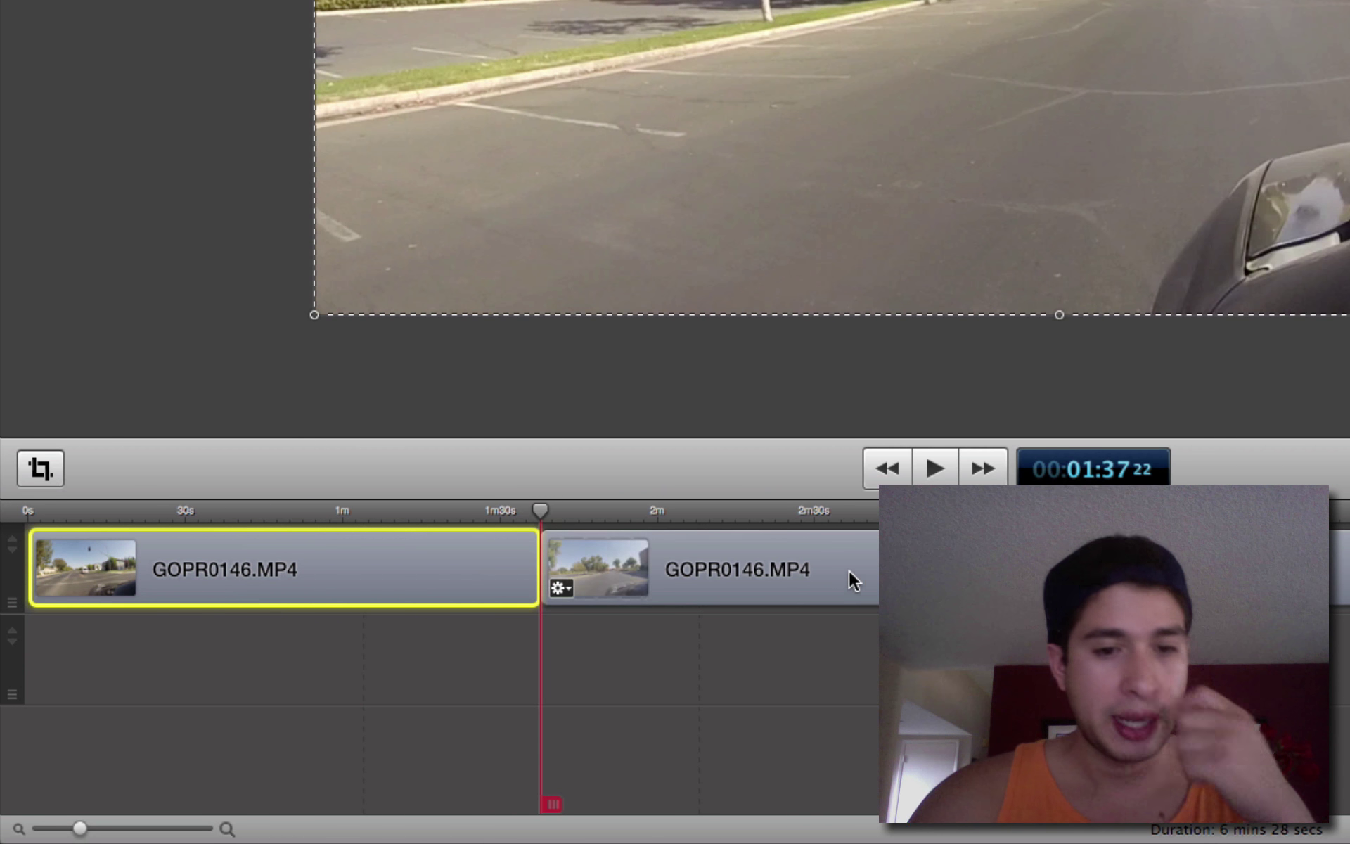
click(862, 572)
key(Delete)
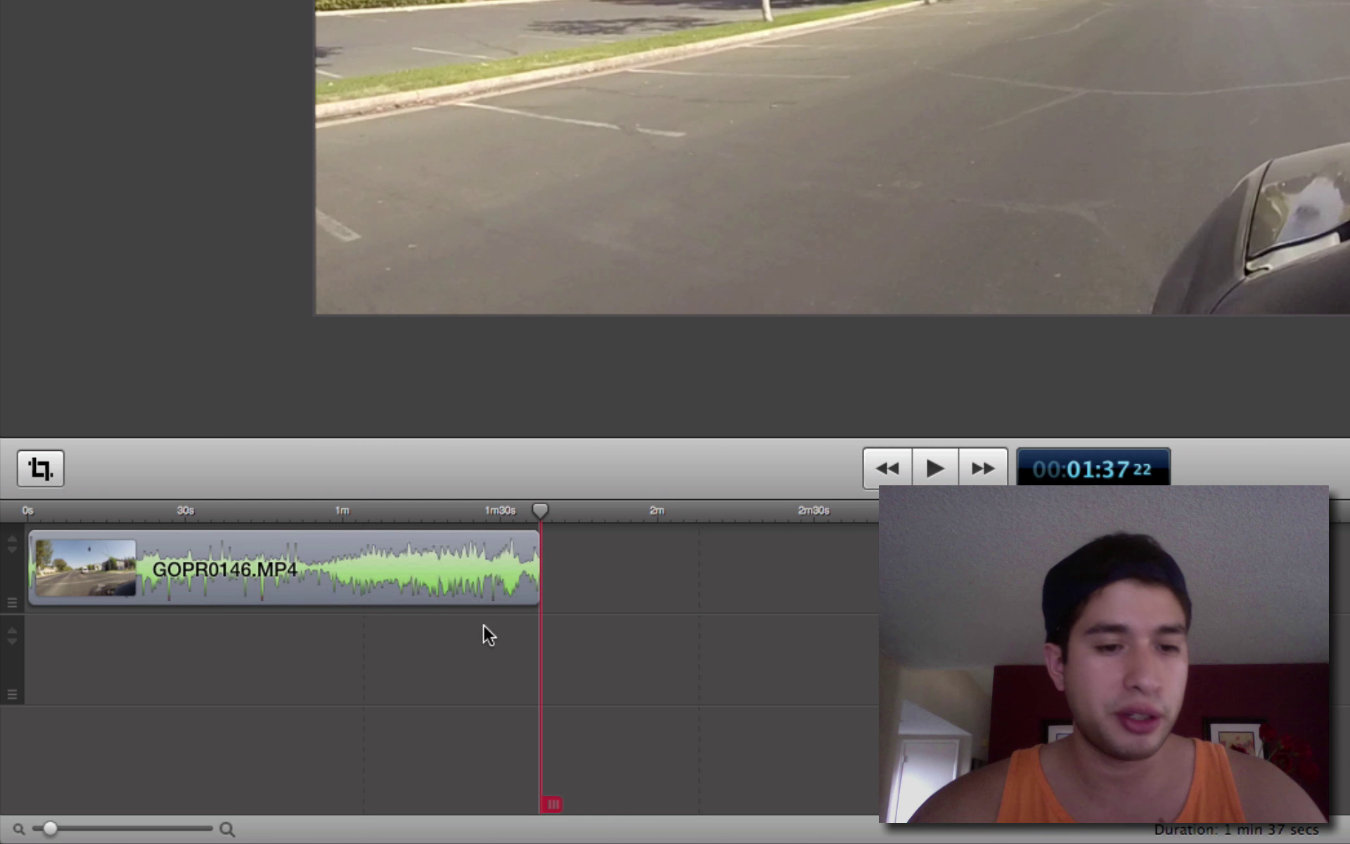
- Detach the trimmed GoPro clip's audio from its action menu and delete it
click(344, 578)
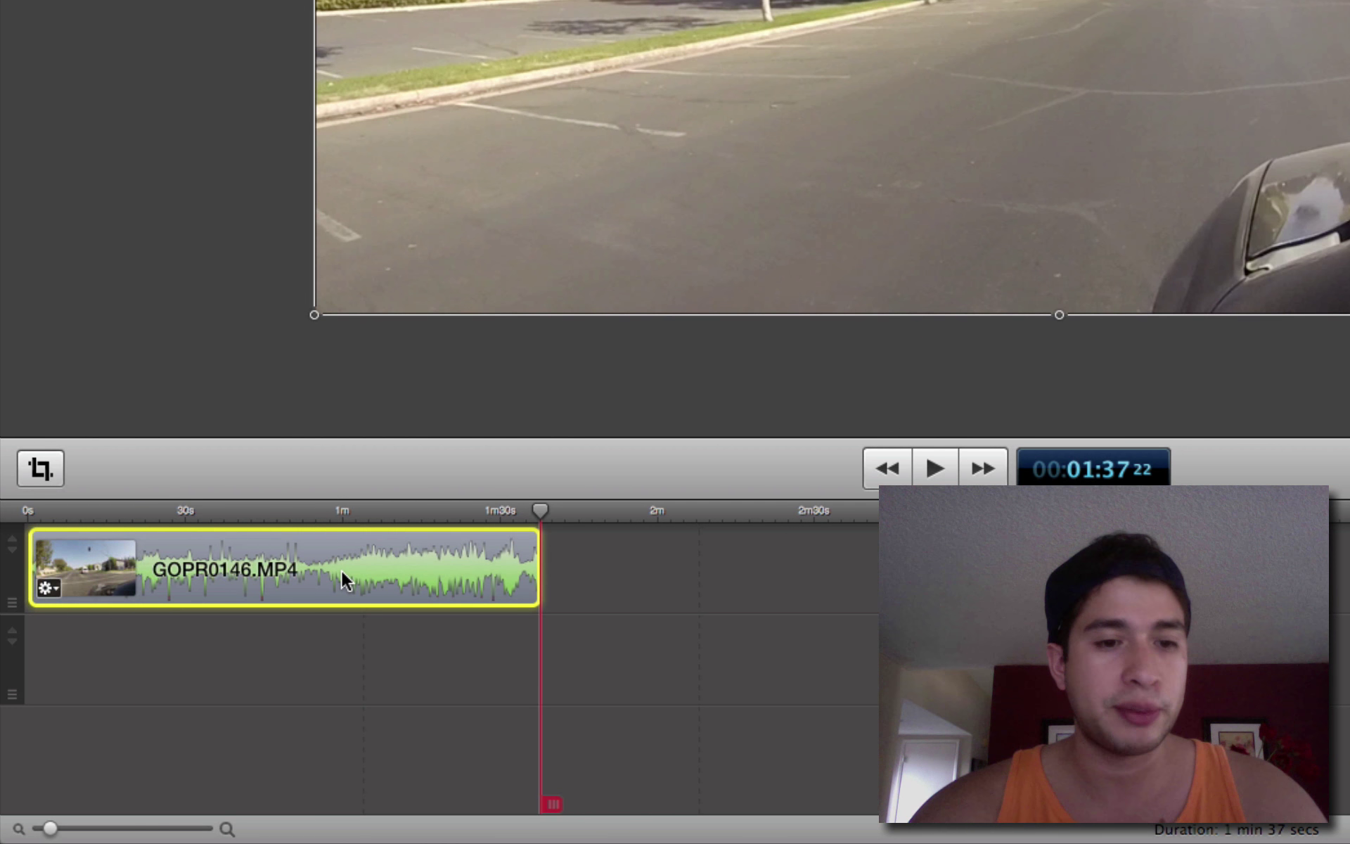
right_click(341, 571)
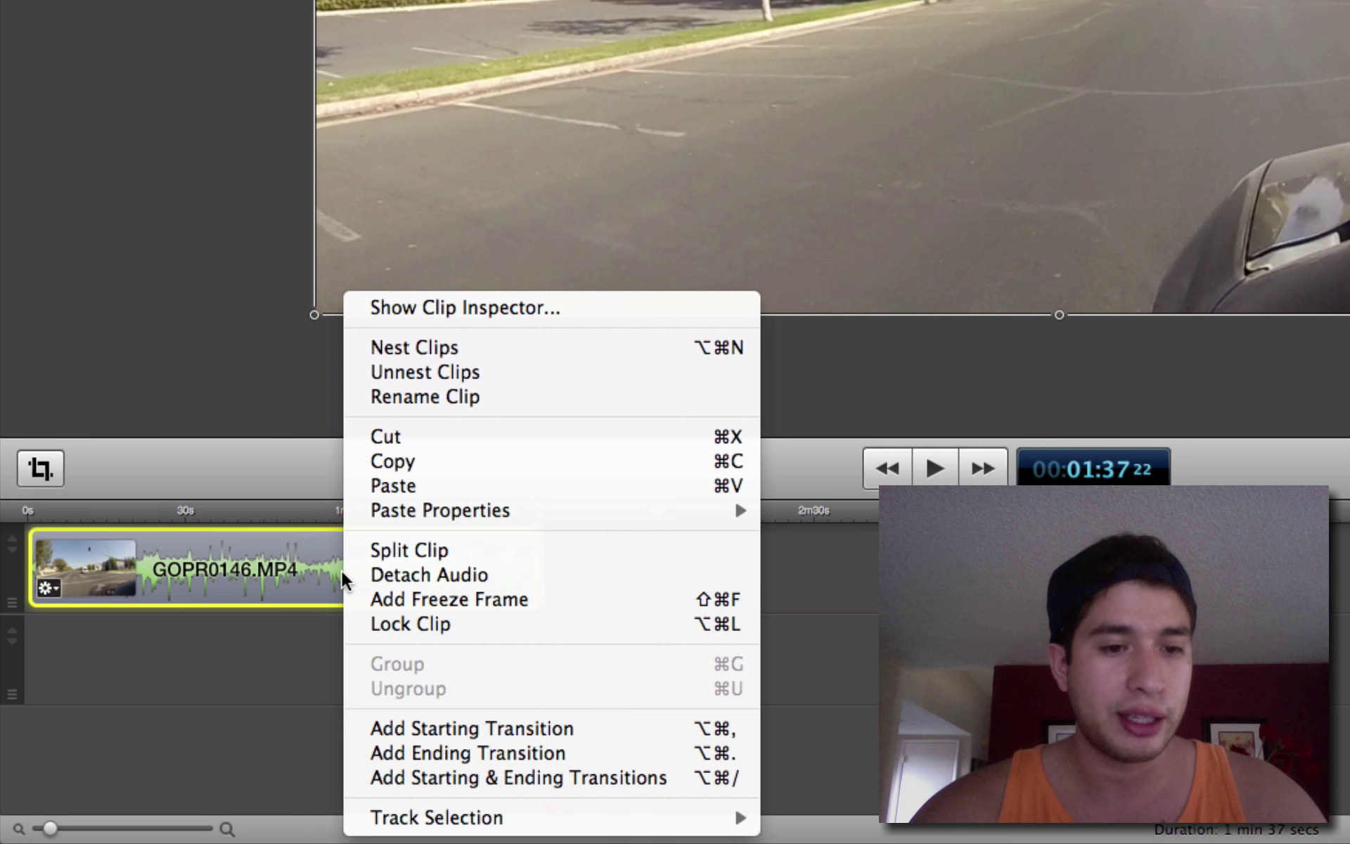
click(461, 574)
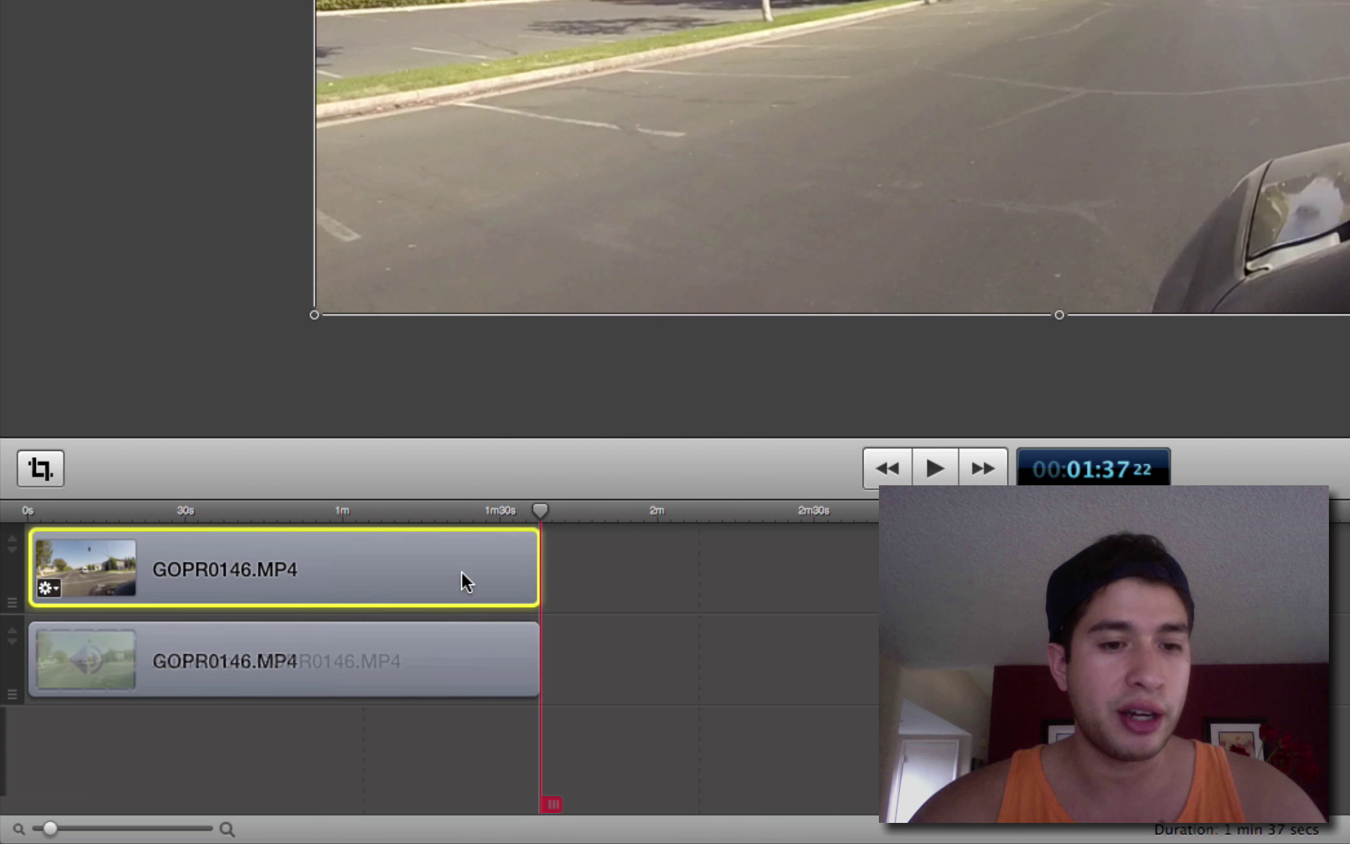
click(356, 666)
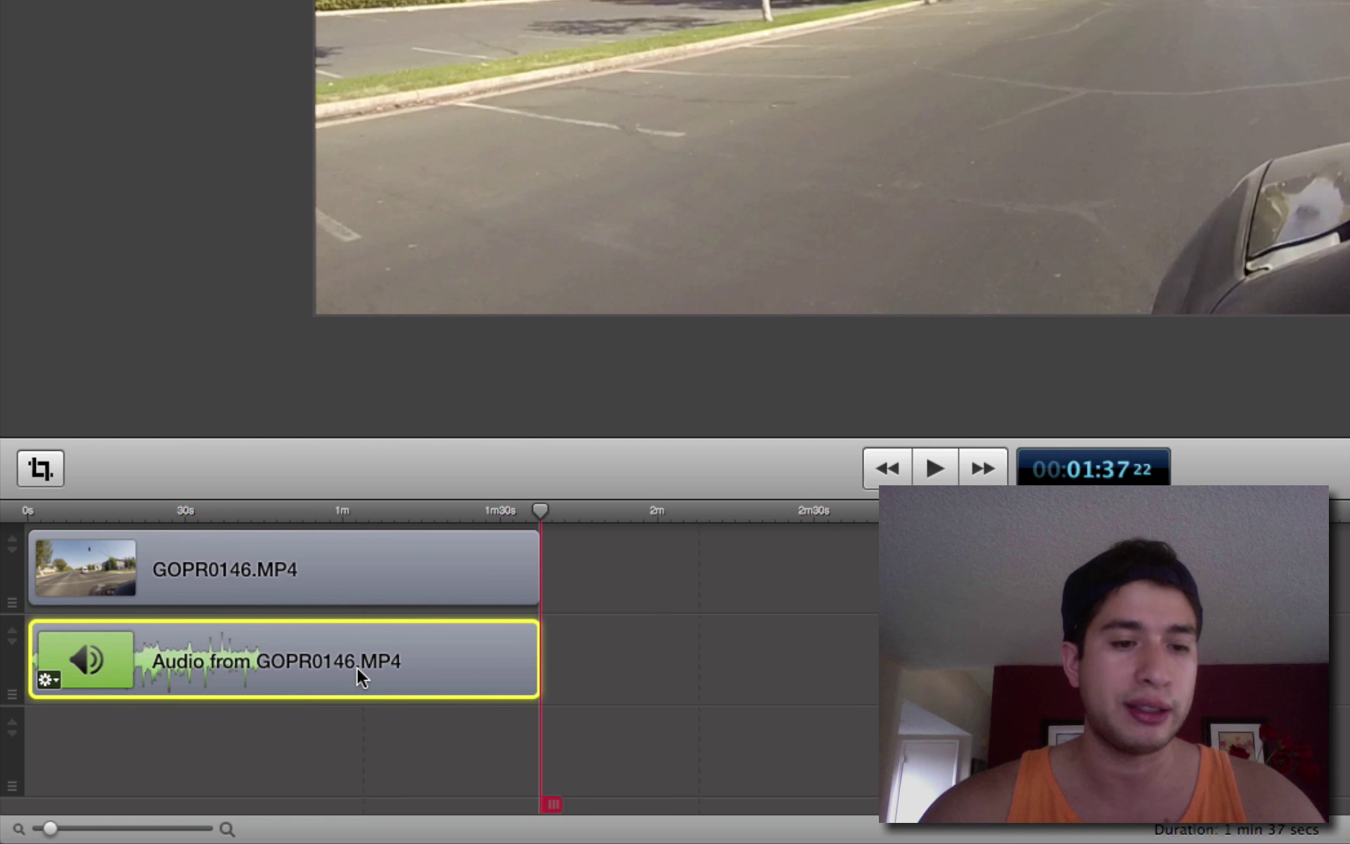
key(Delete)
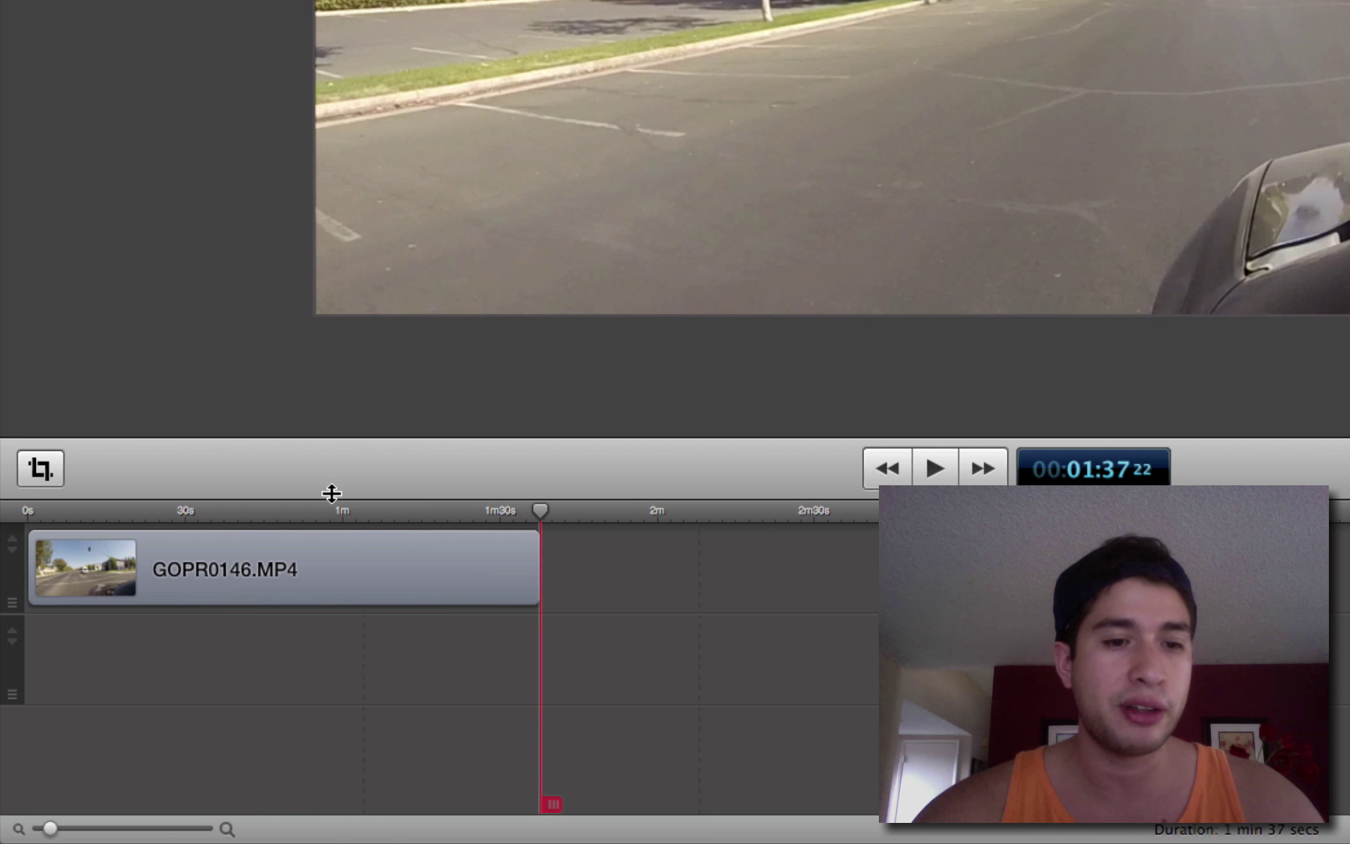
- Preview the video from about the 50-second mark
click(294, 510)
click(940, 465)
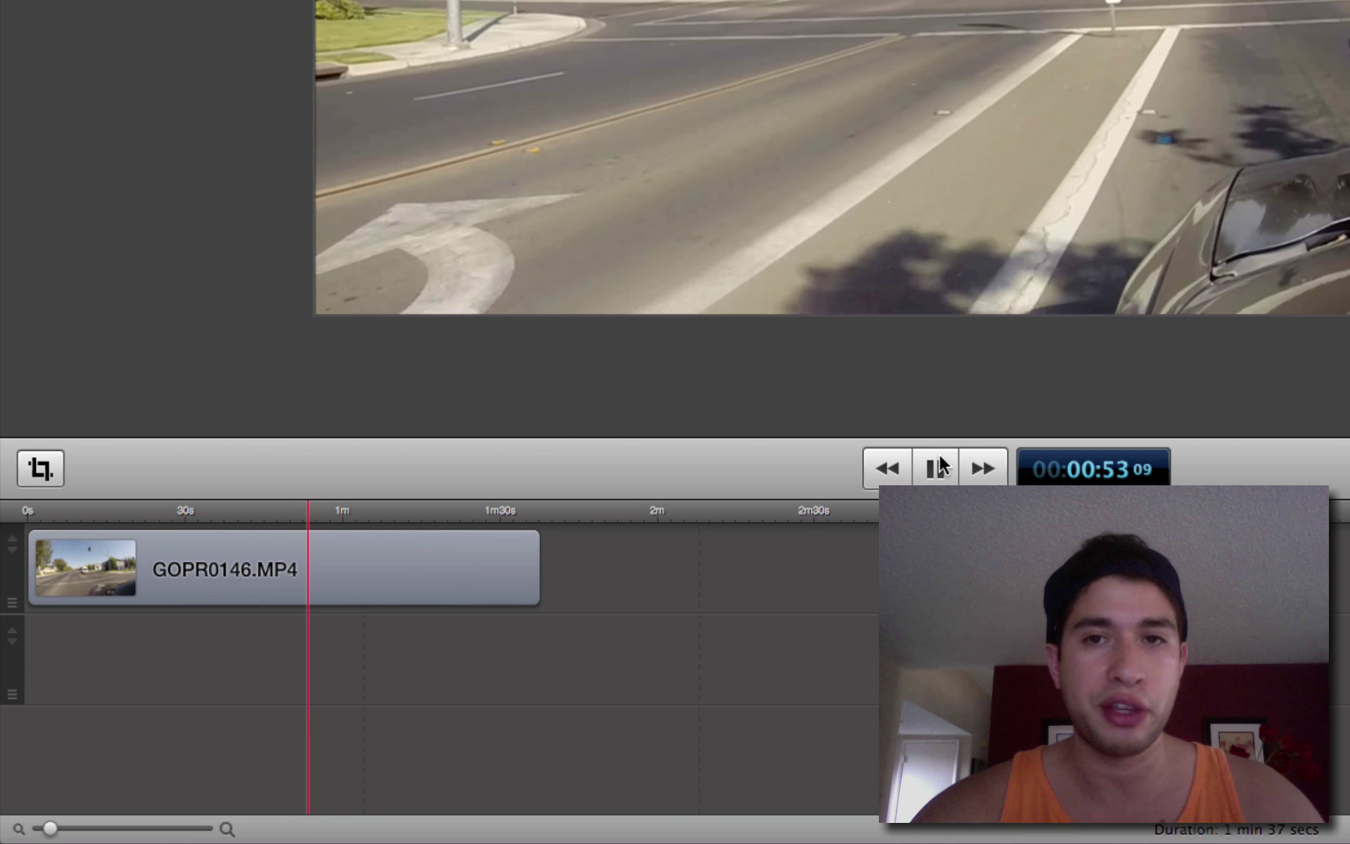
click(940, 467)
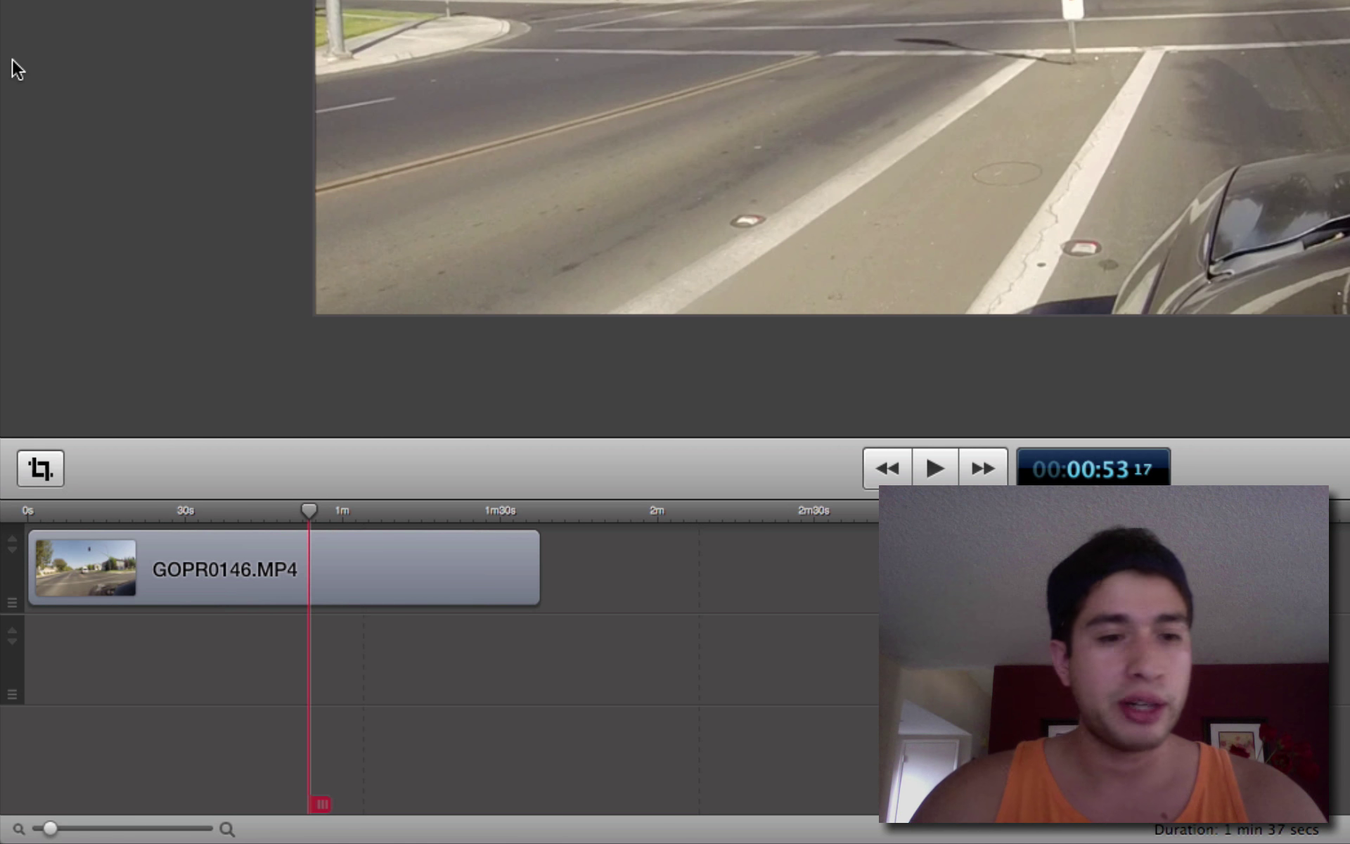
- In iTunes, check Thrill (Instrumental)'s Get Info summary: a 0:33, 638 KB MP3
key(super+Tab)
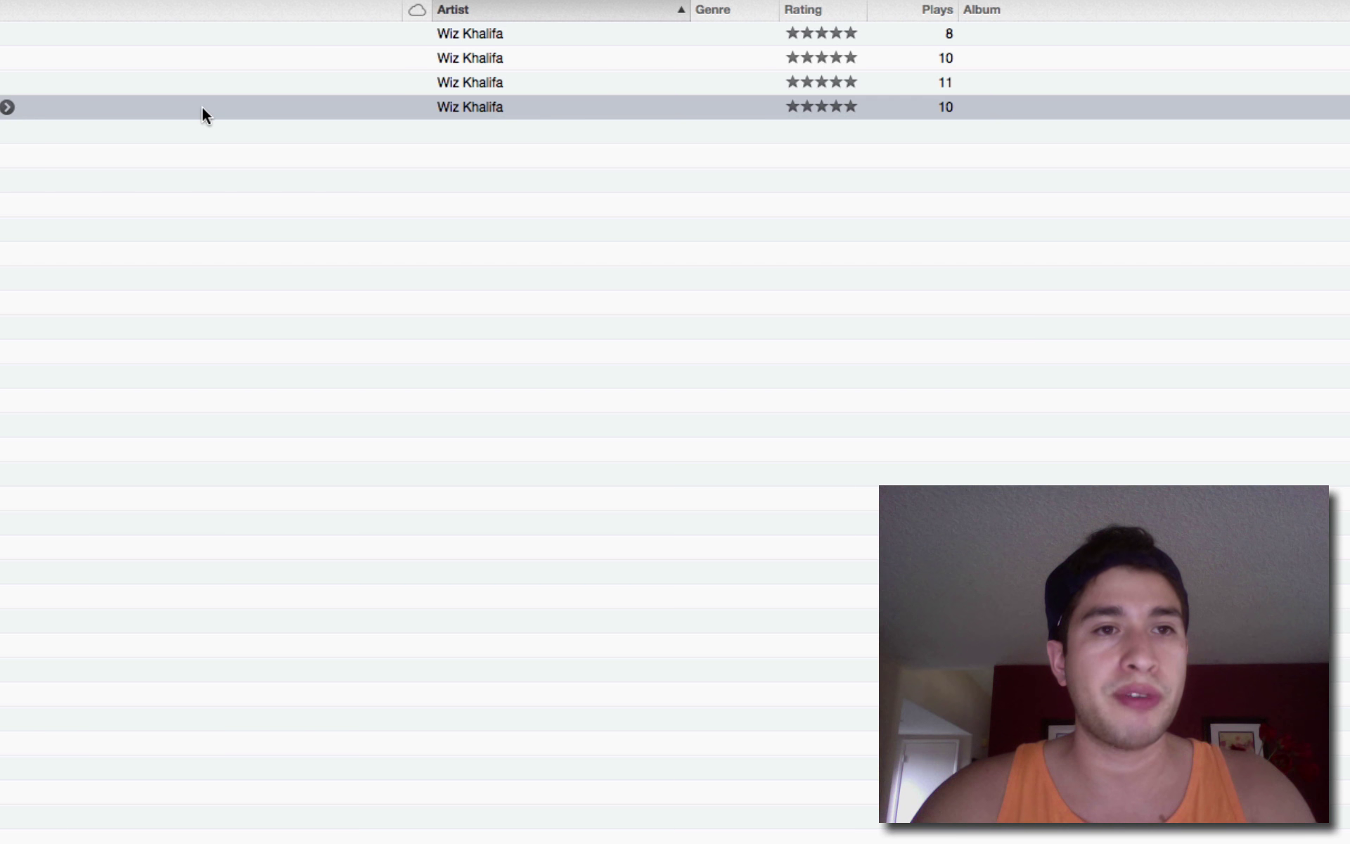
right_click(230, 107)
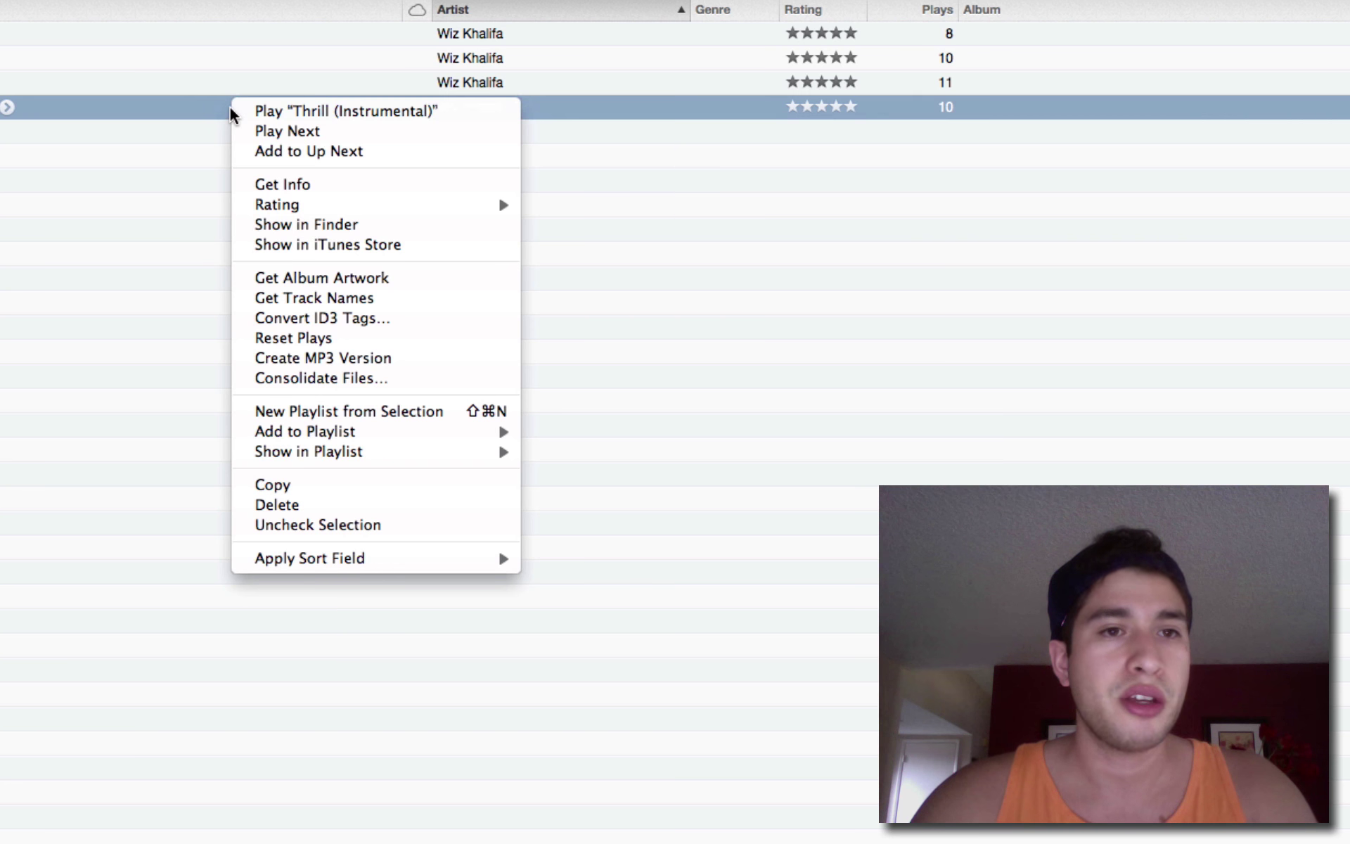
click(339, 184)
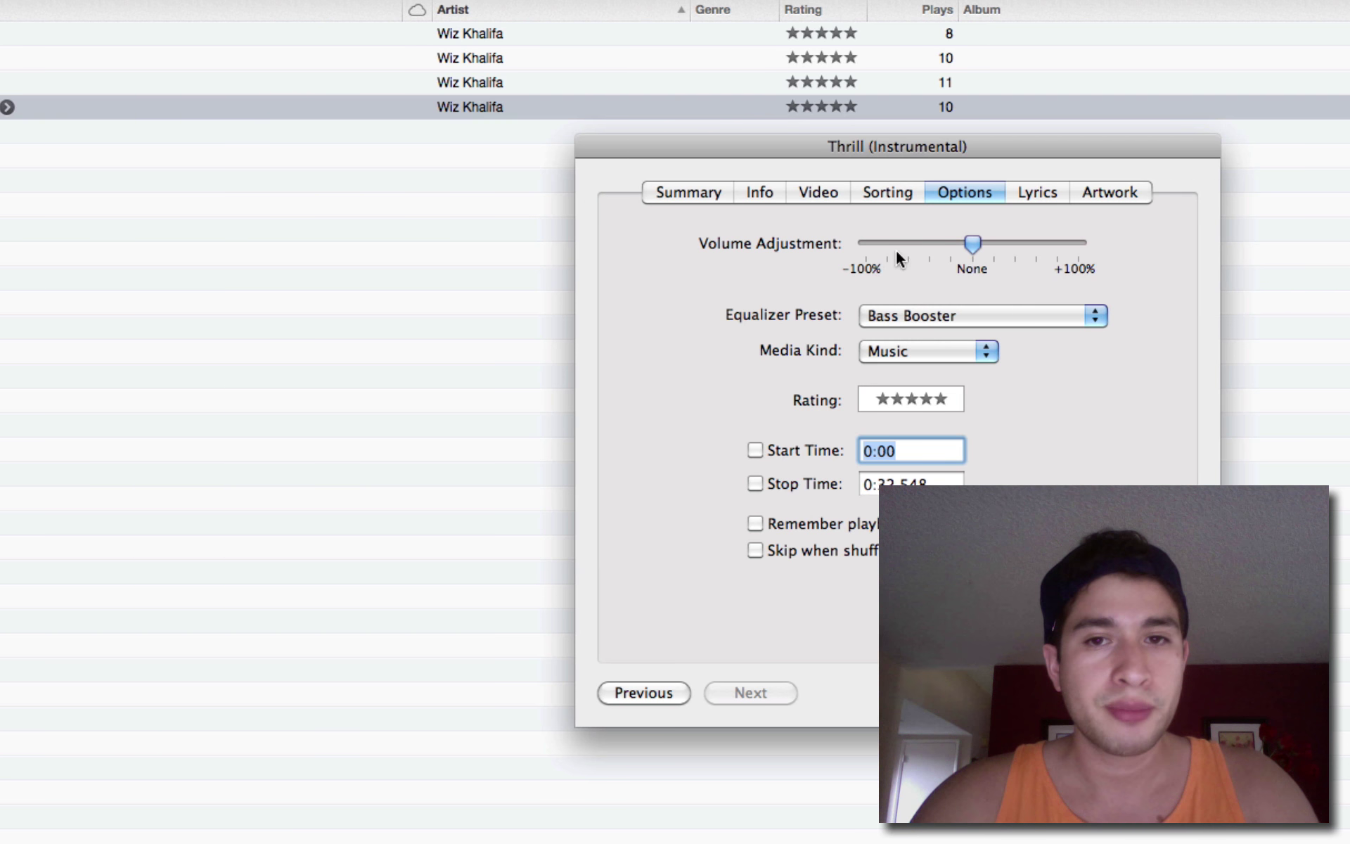
click(691, 197)
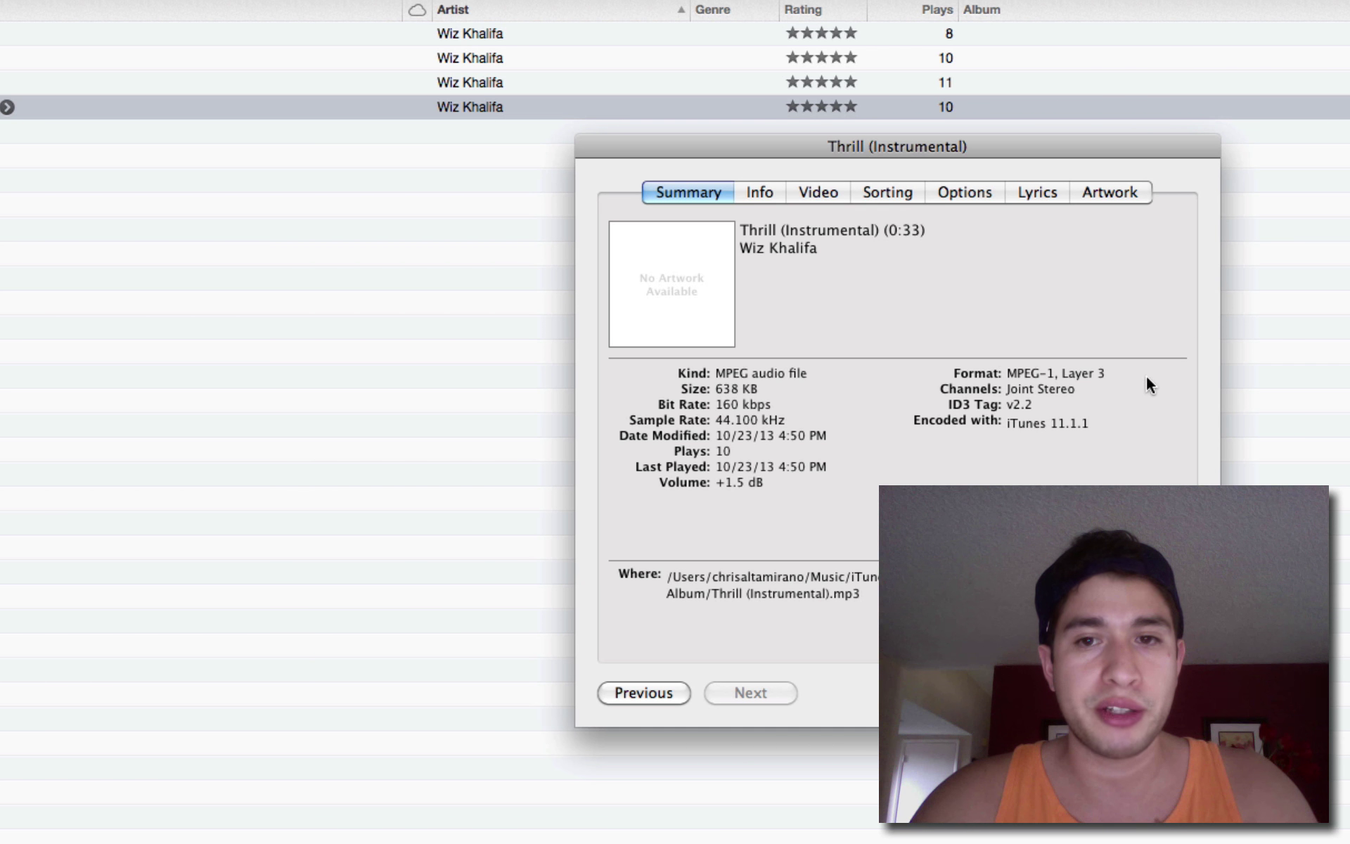
key(Return)
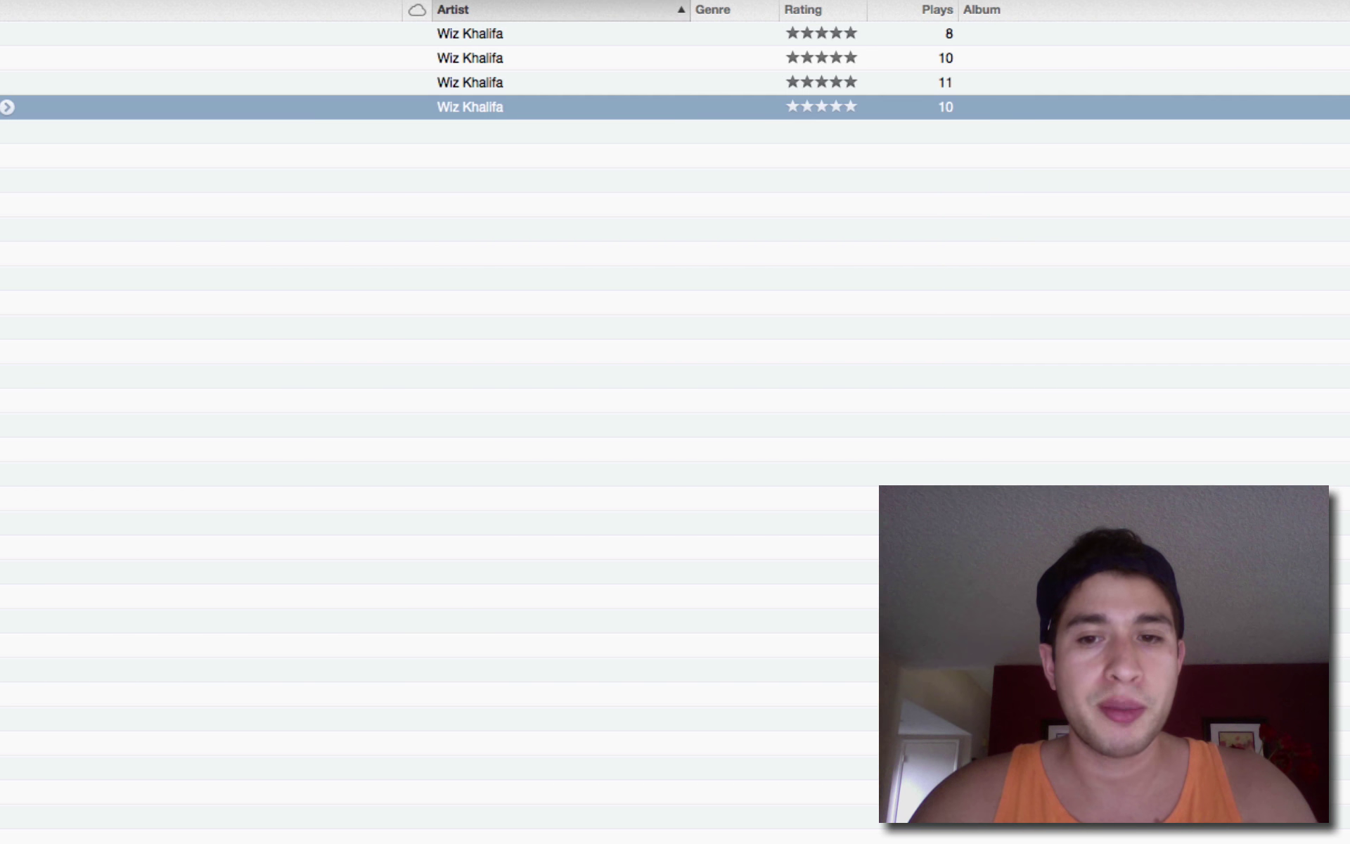
- Drag the Thrill track out of iTunes onto the desktop as Thrill (Instrumental).mp3
drag(198, 104, 355, 254)
key(F11)
drag(353, 199, 264, 276)
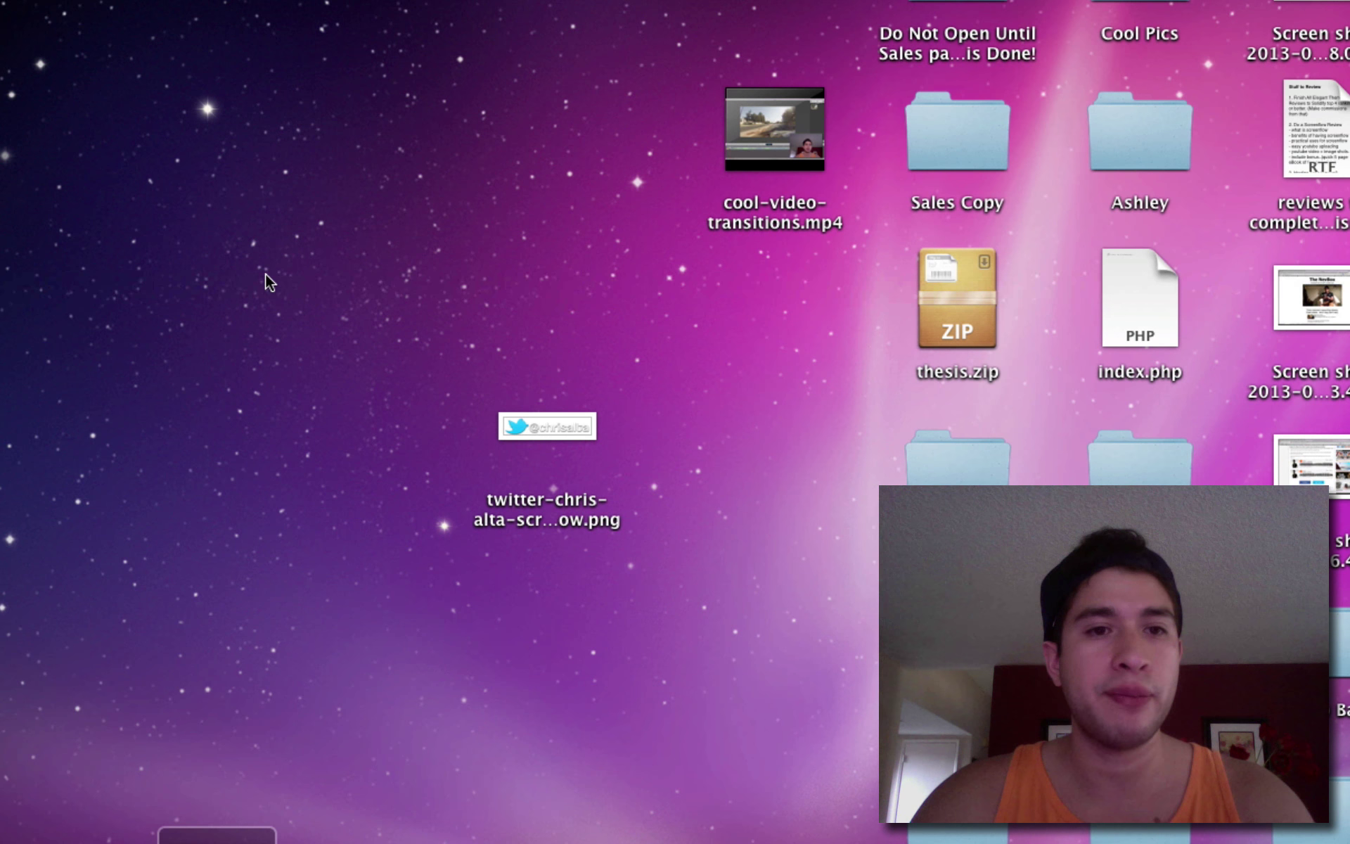
click(264, 285)
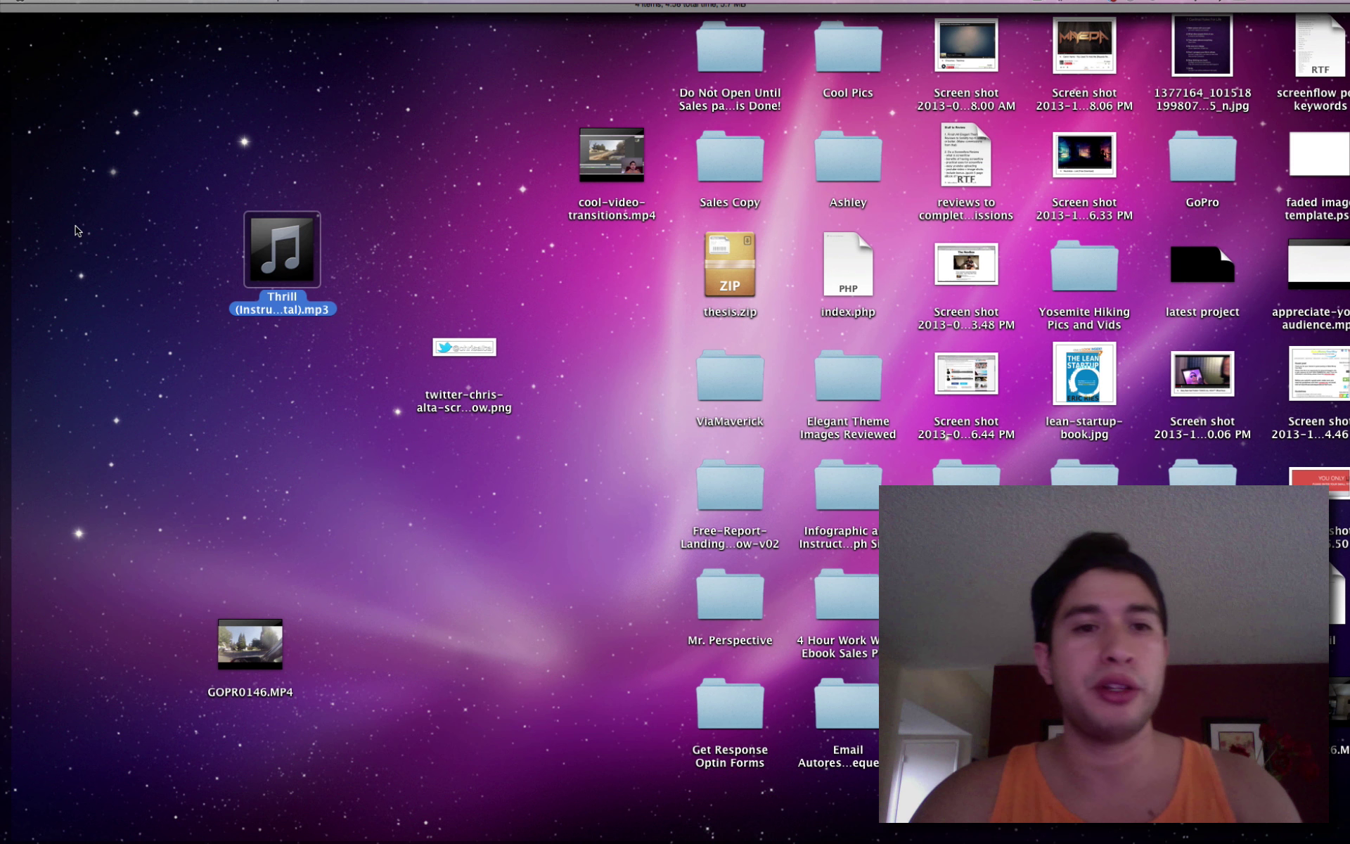
- Back in ScreenFlow, import the Thrill mp3 from the desktop into the media library
key(super+Tab)
key(super+Tab)
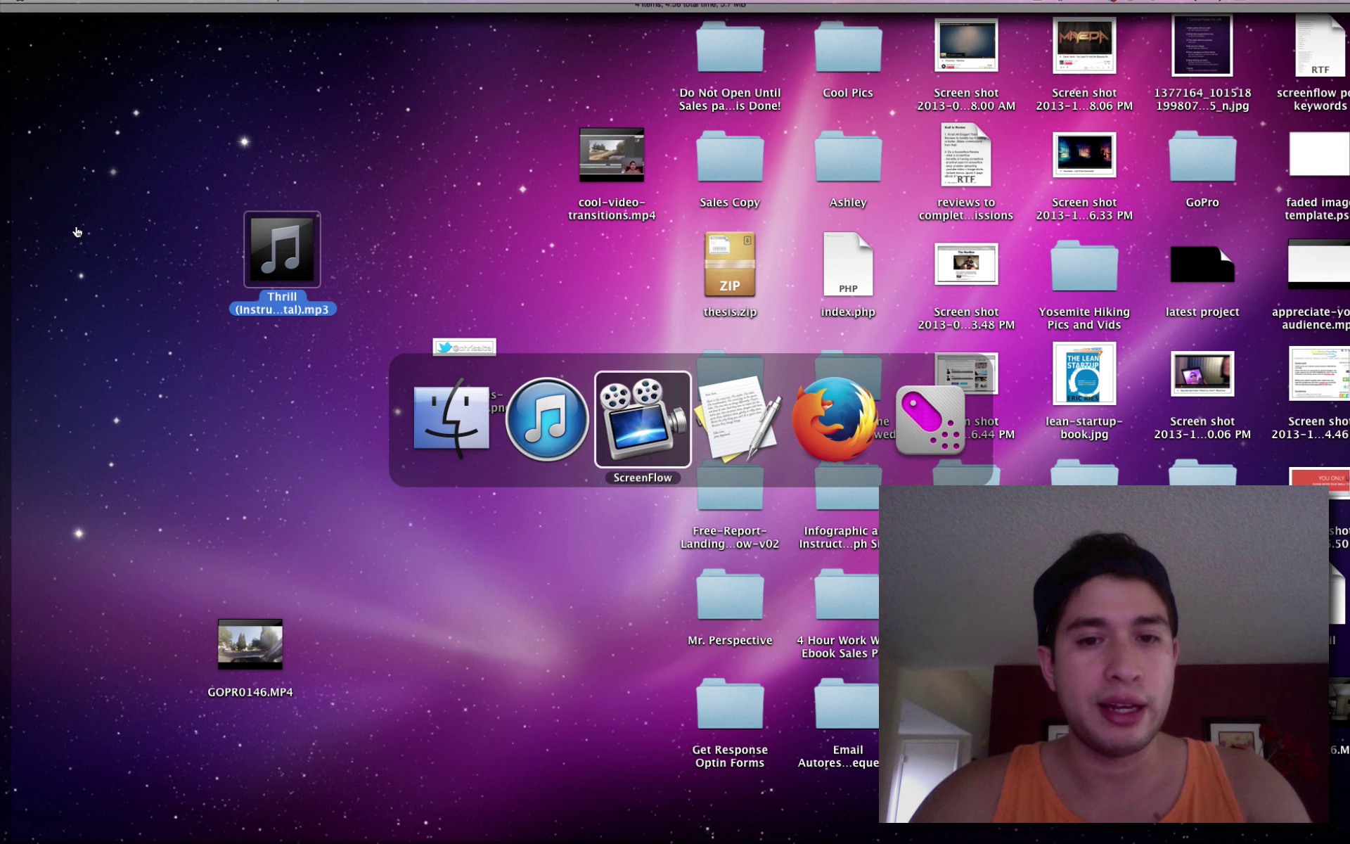
key(F11)
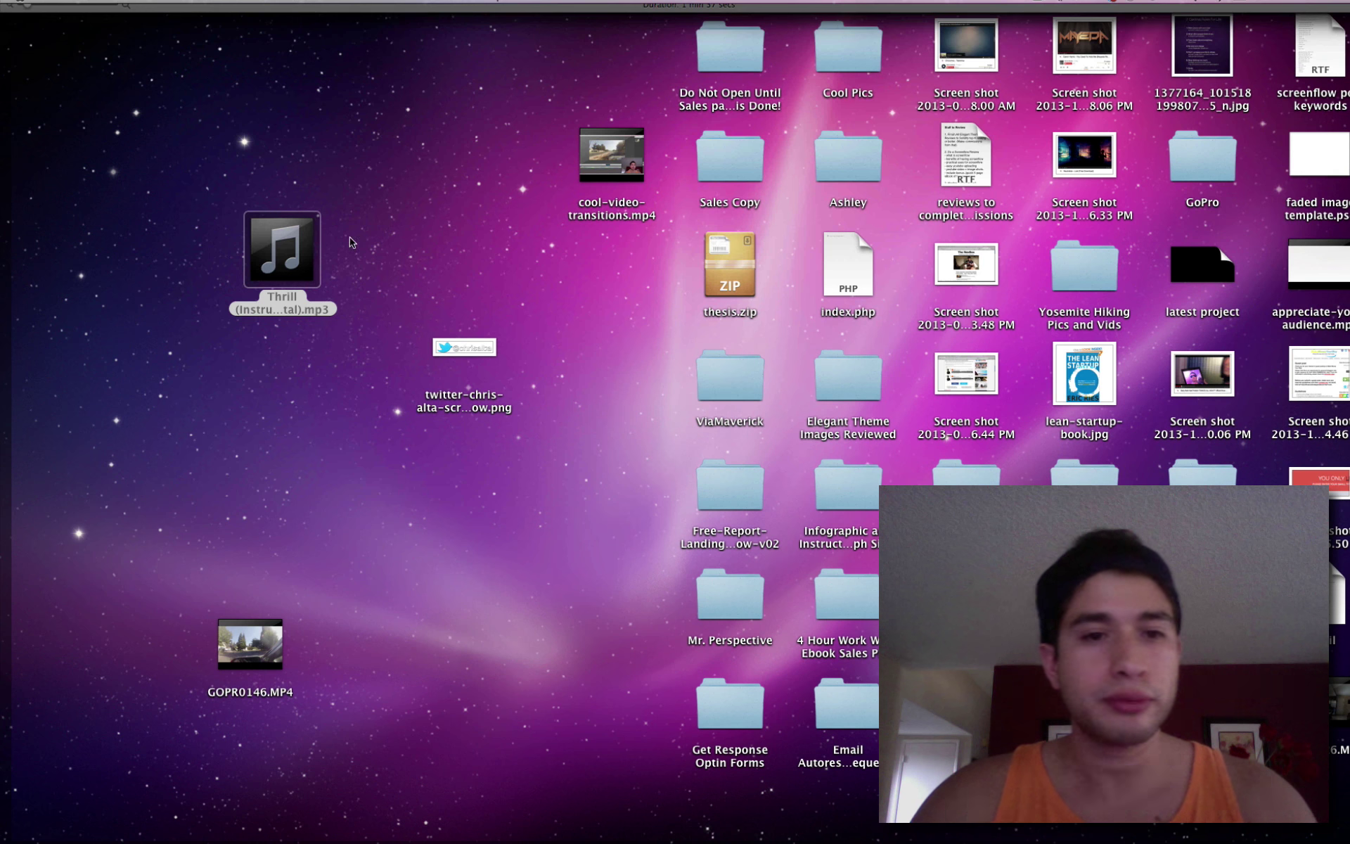
drag(263, 261, 1302, 151)
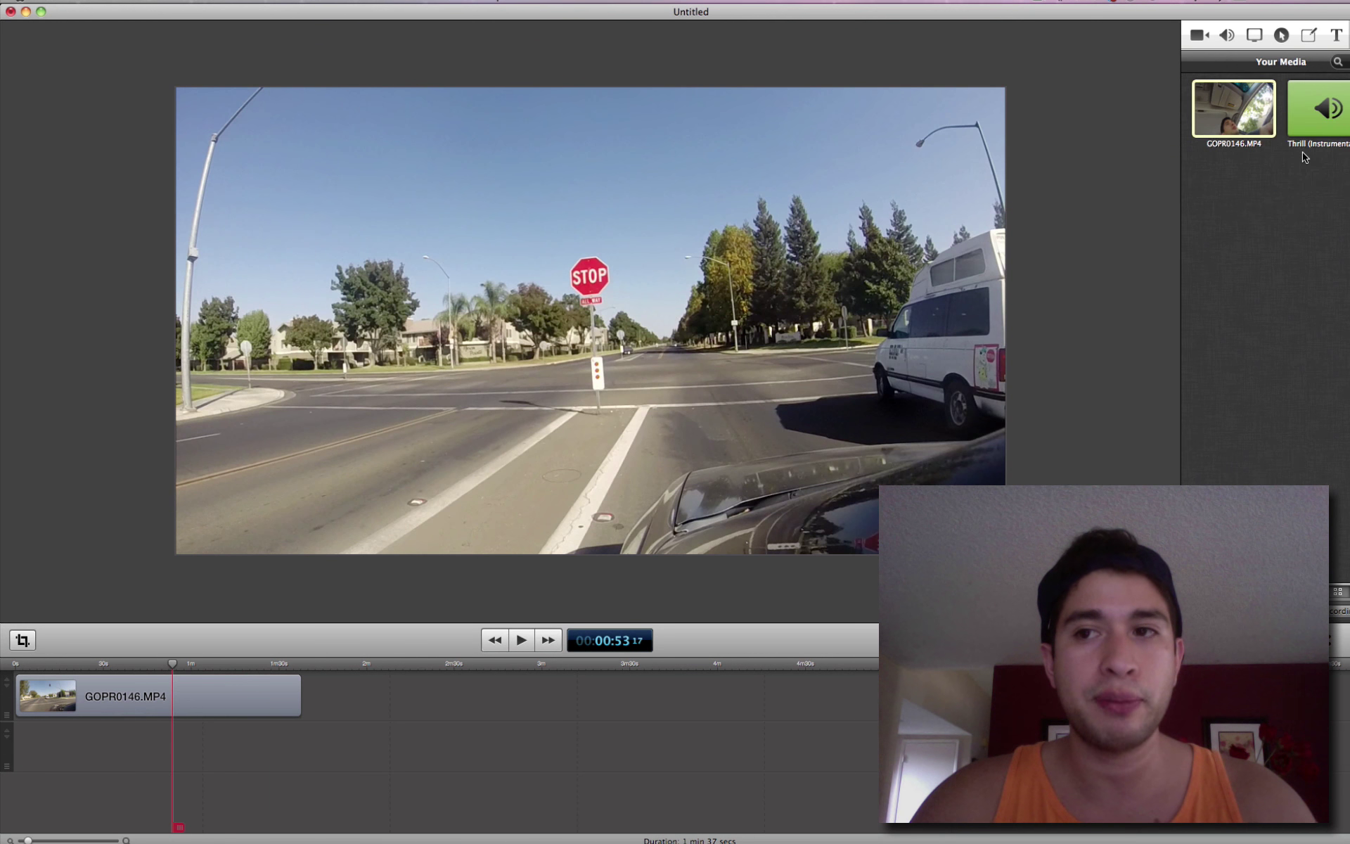
- Add the Thrill clip to the timeline, move it to 0s, and enlarge the timeline area
double_click(1302, 114)
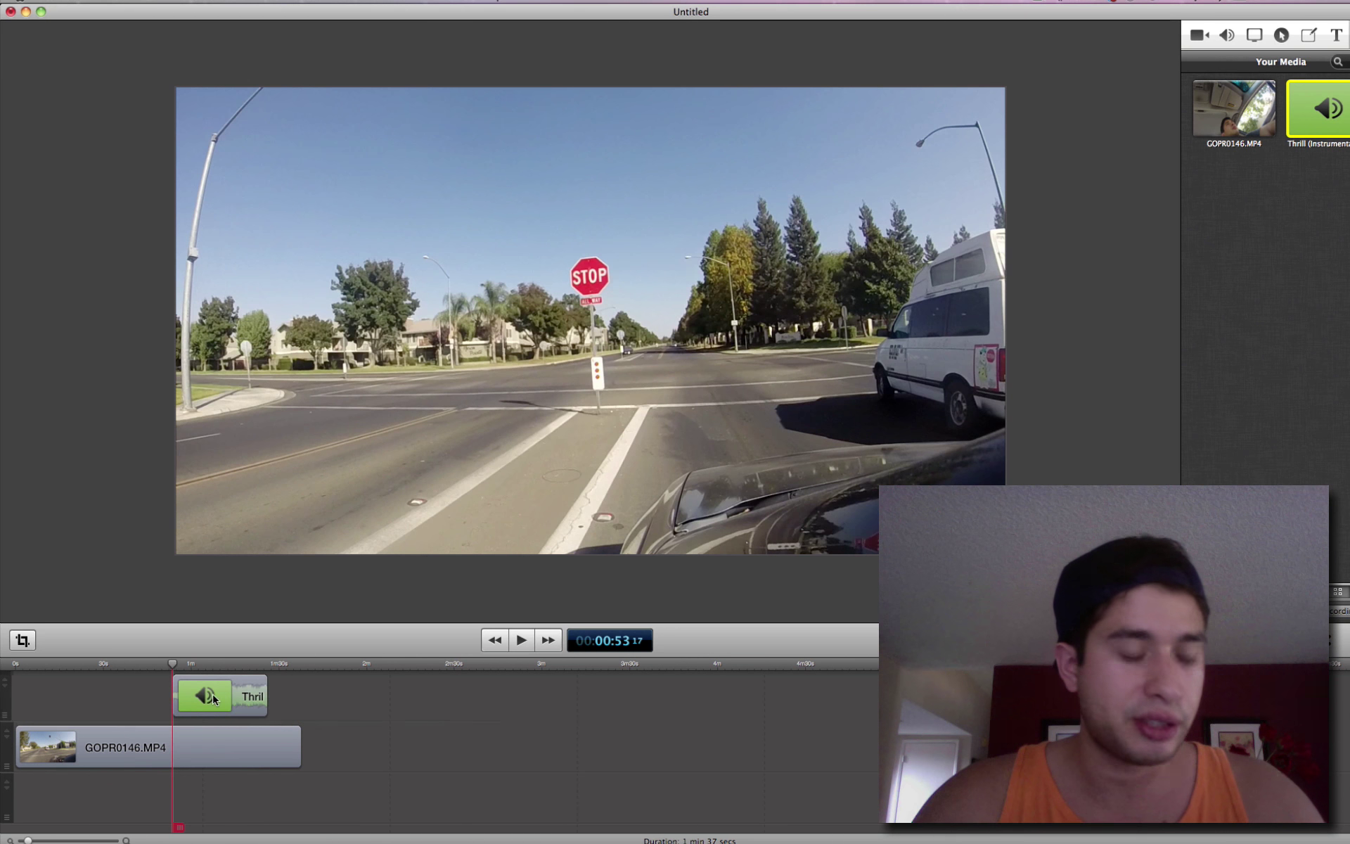
click(237, 699)
drag(237, 699, 86, 701)
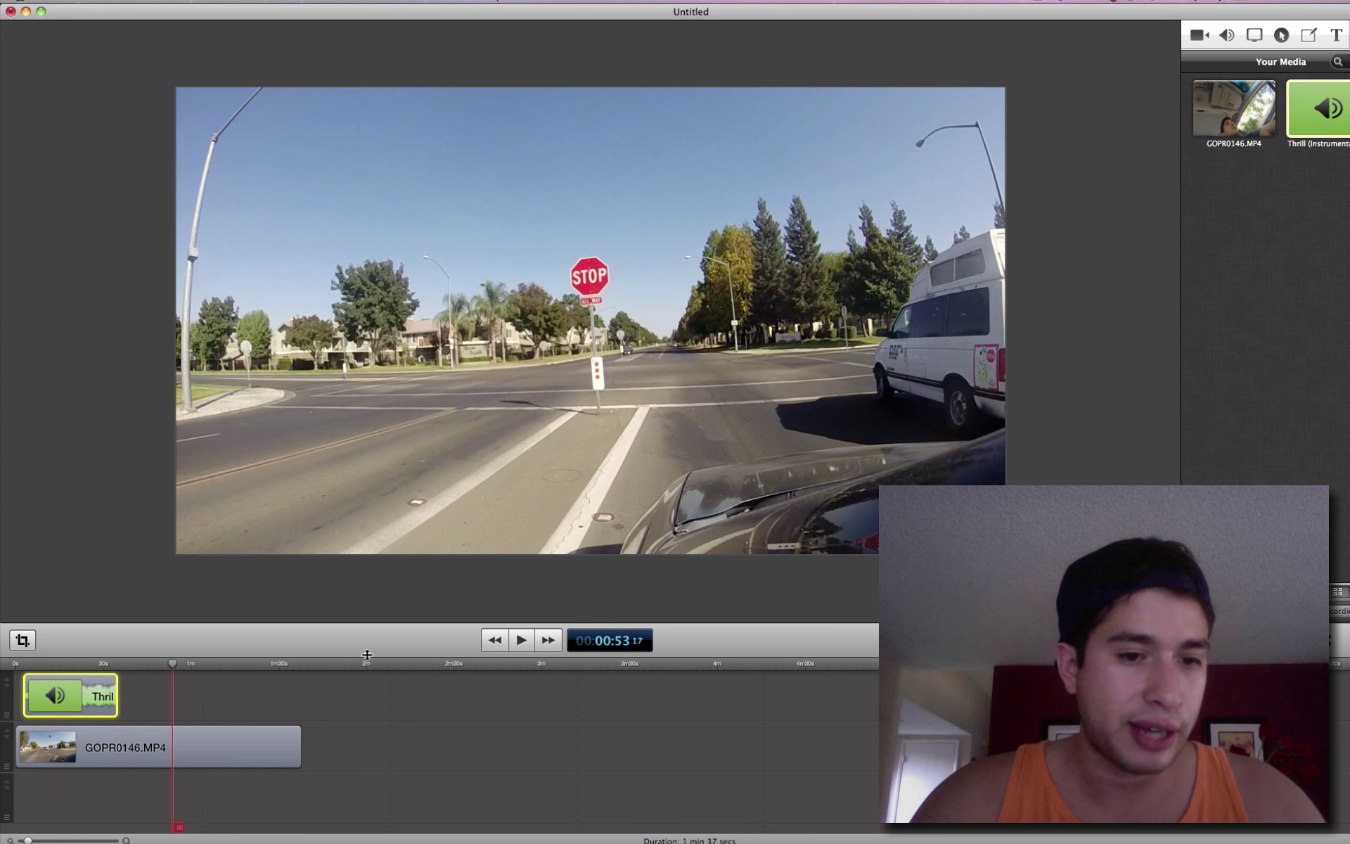
drag(365, 639, 399, 534)
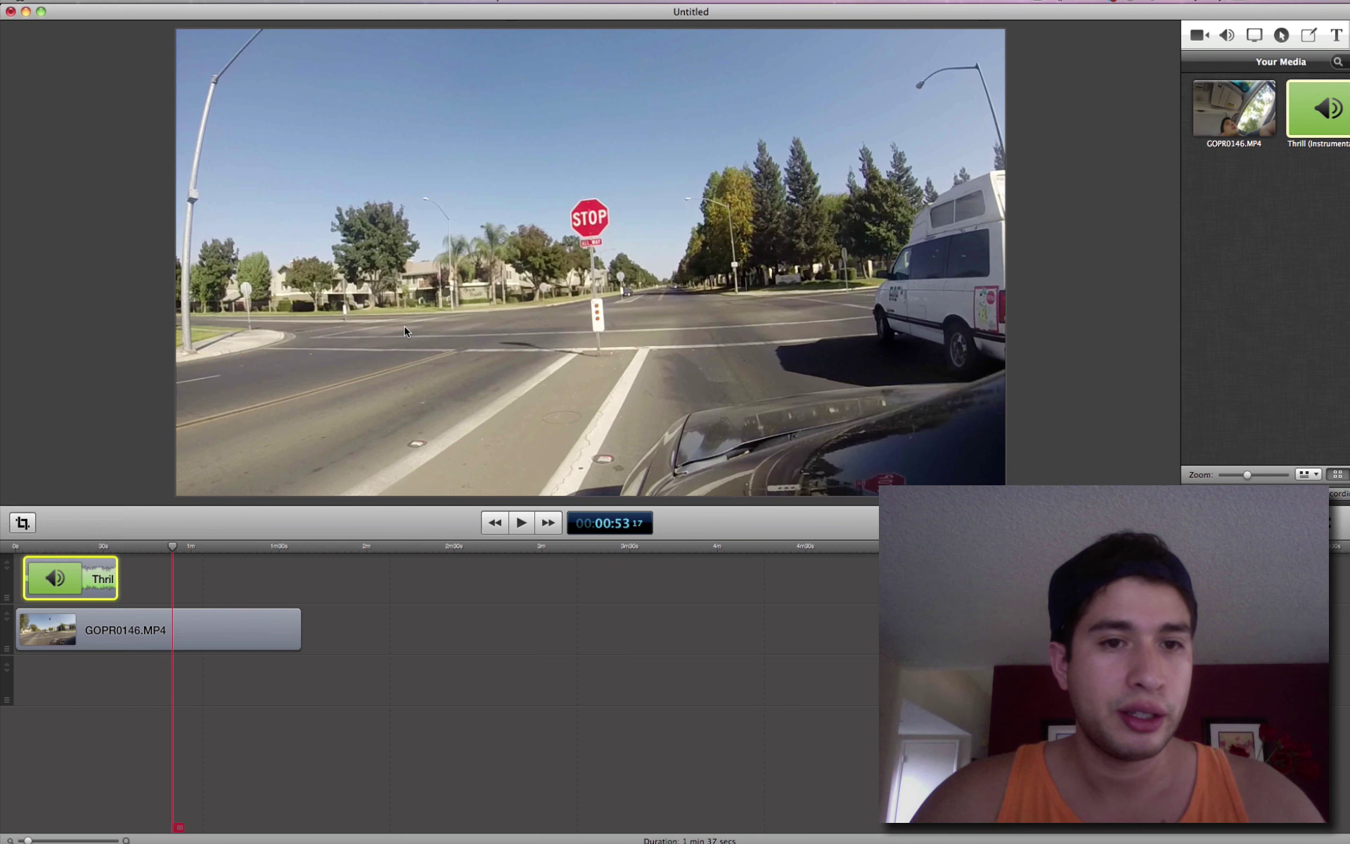
mouse_move(28, 602)
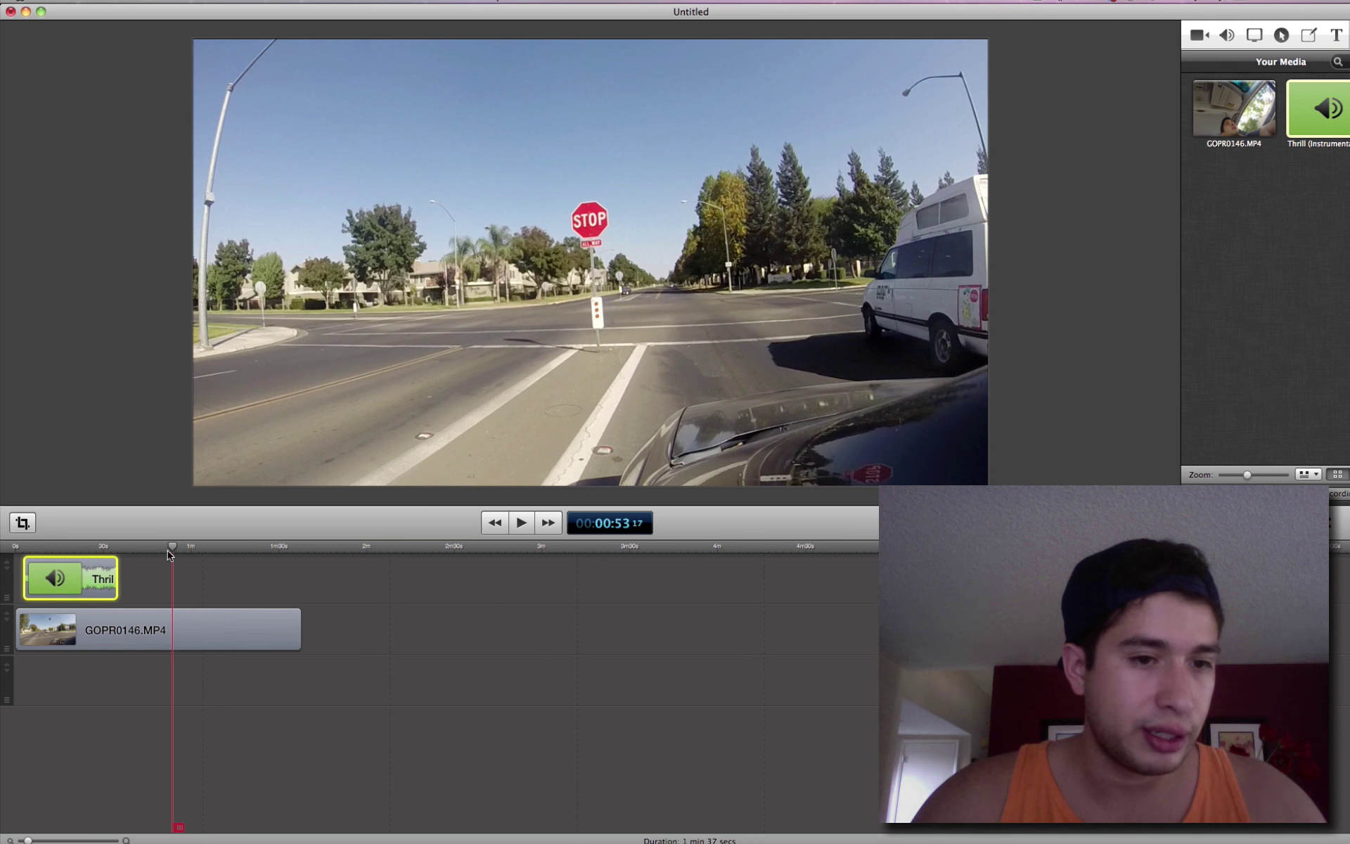
- Preview the opening seconds from the start, then nudge the Thrill clip slightly later
click(502, 522)
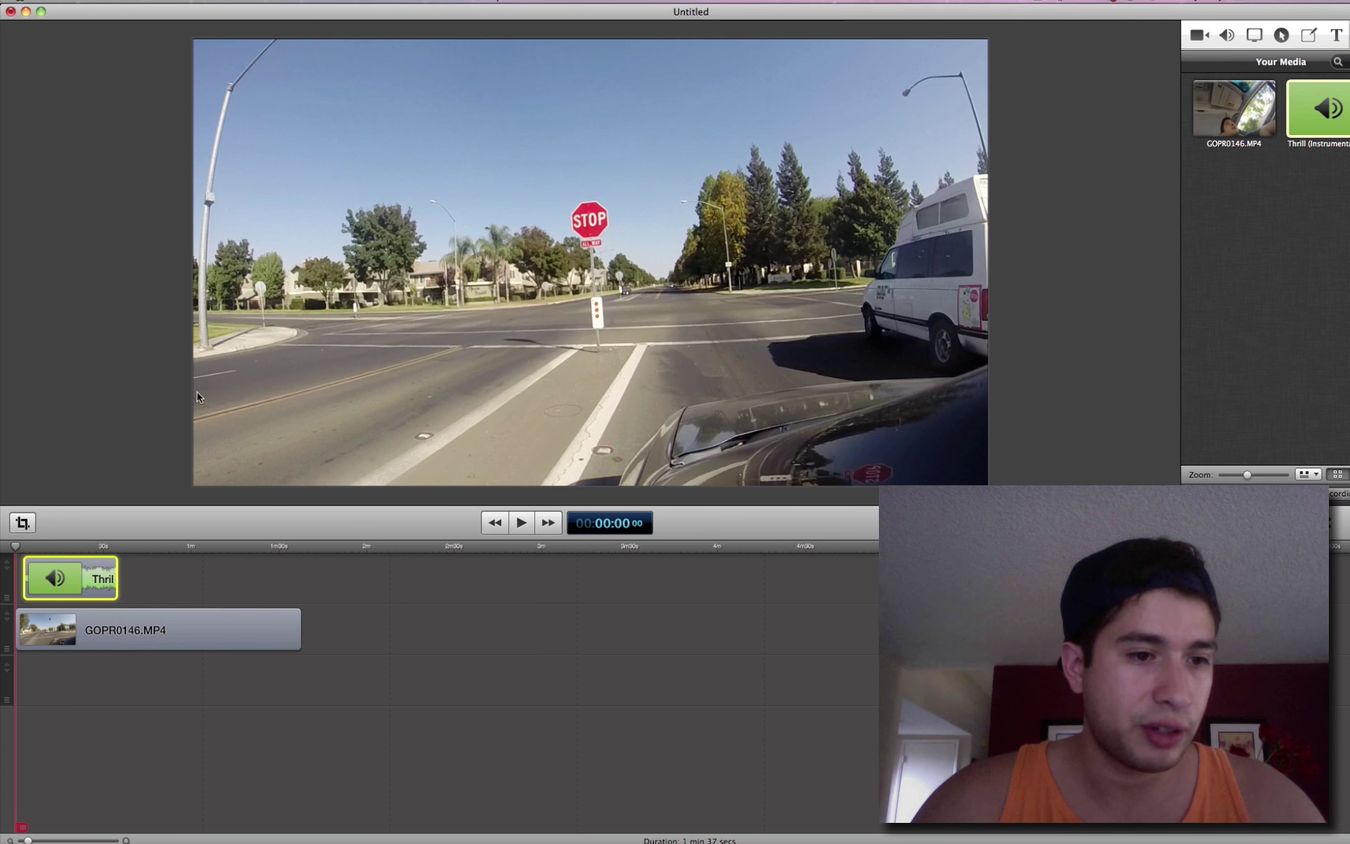
click(136, 339)
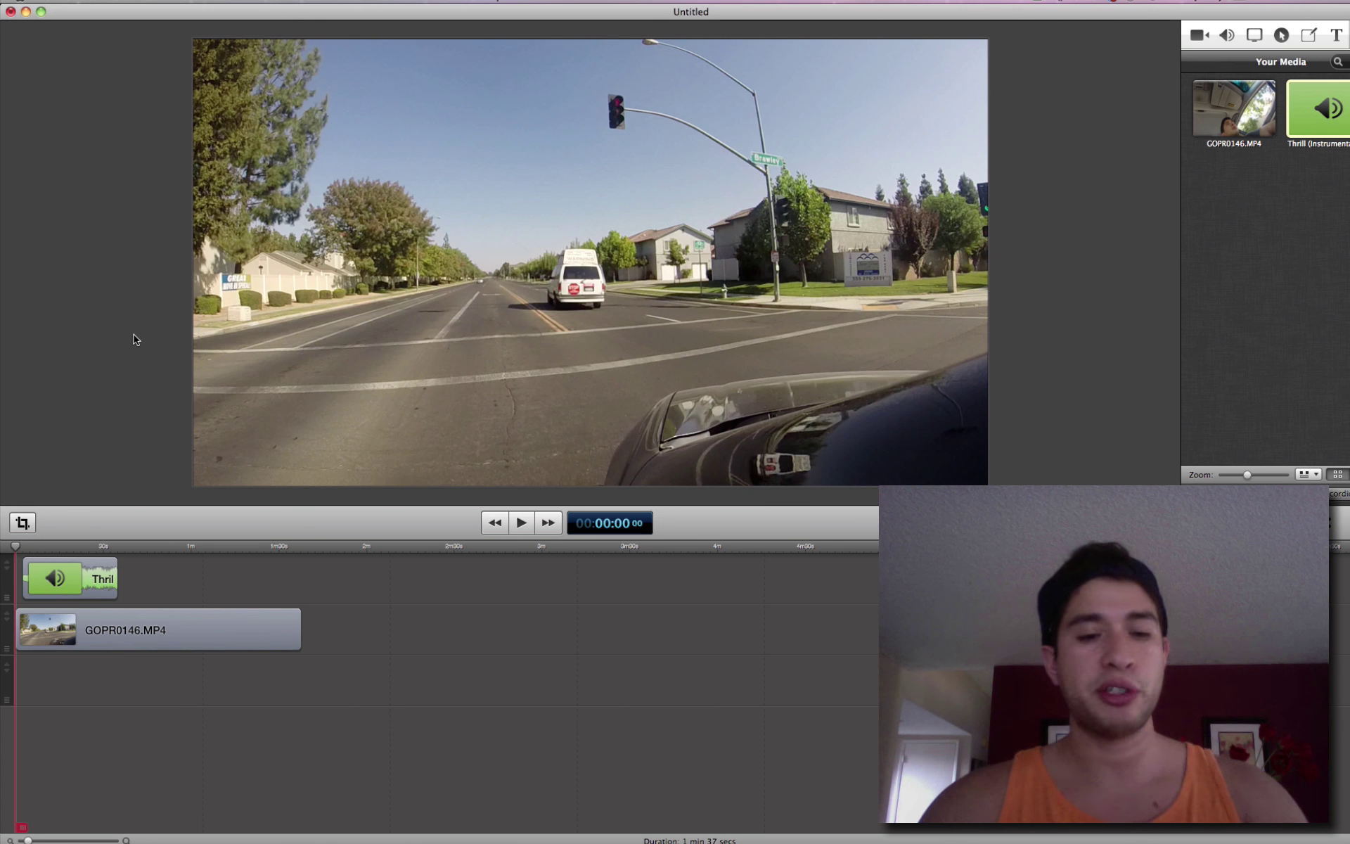
key(space)
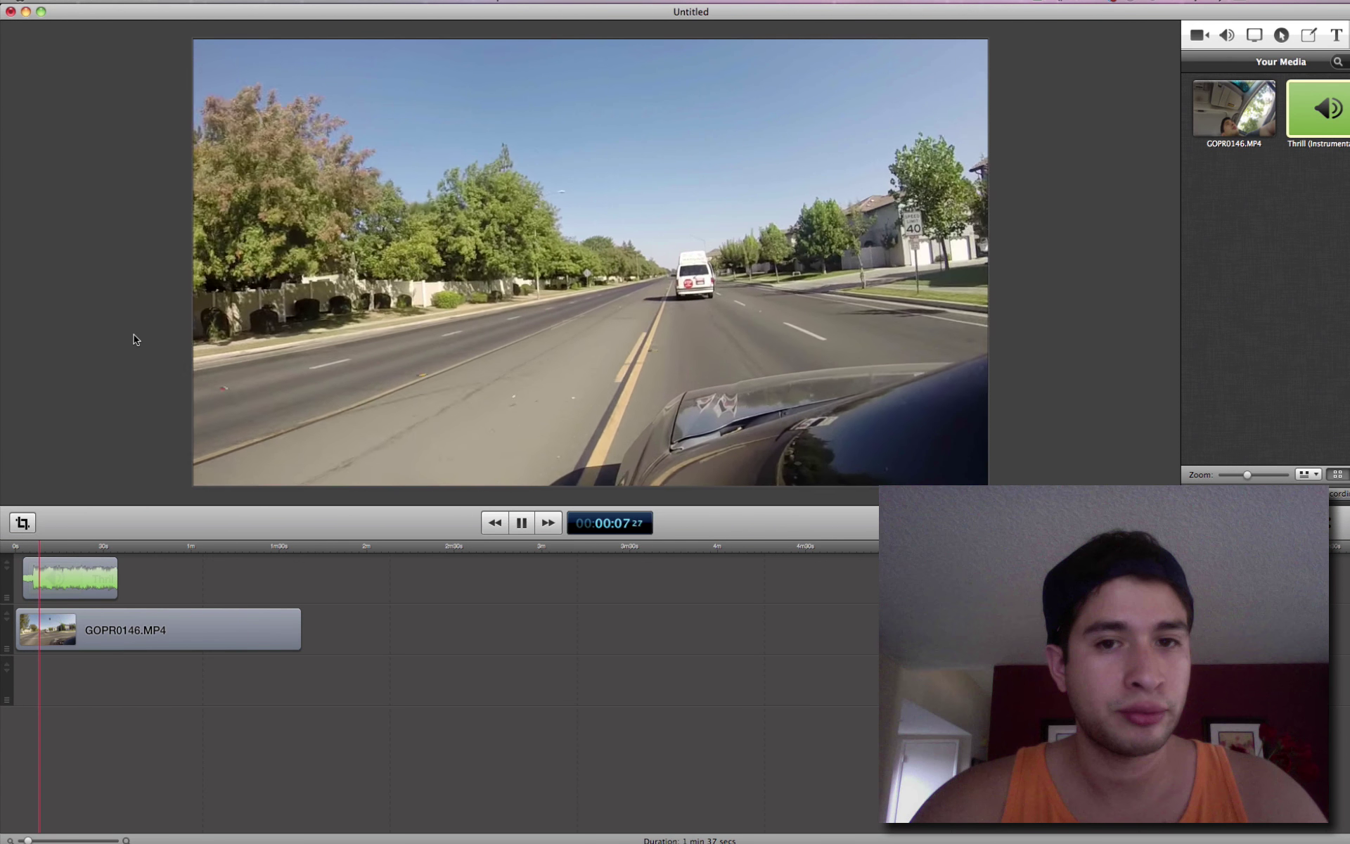
key(space)
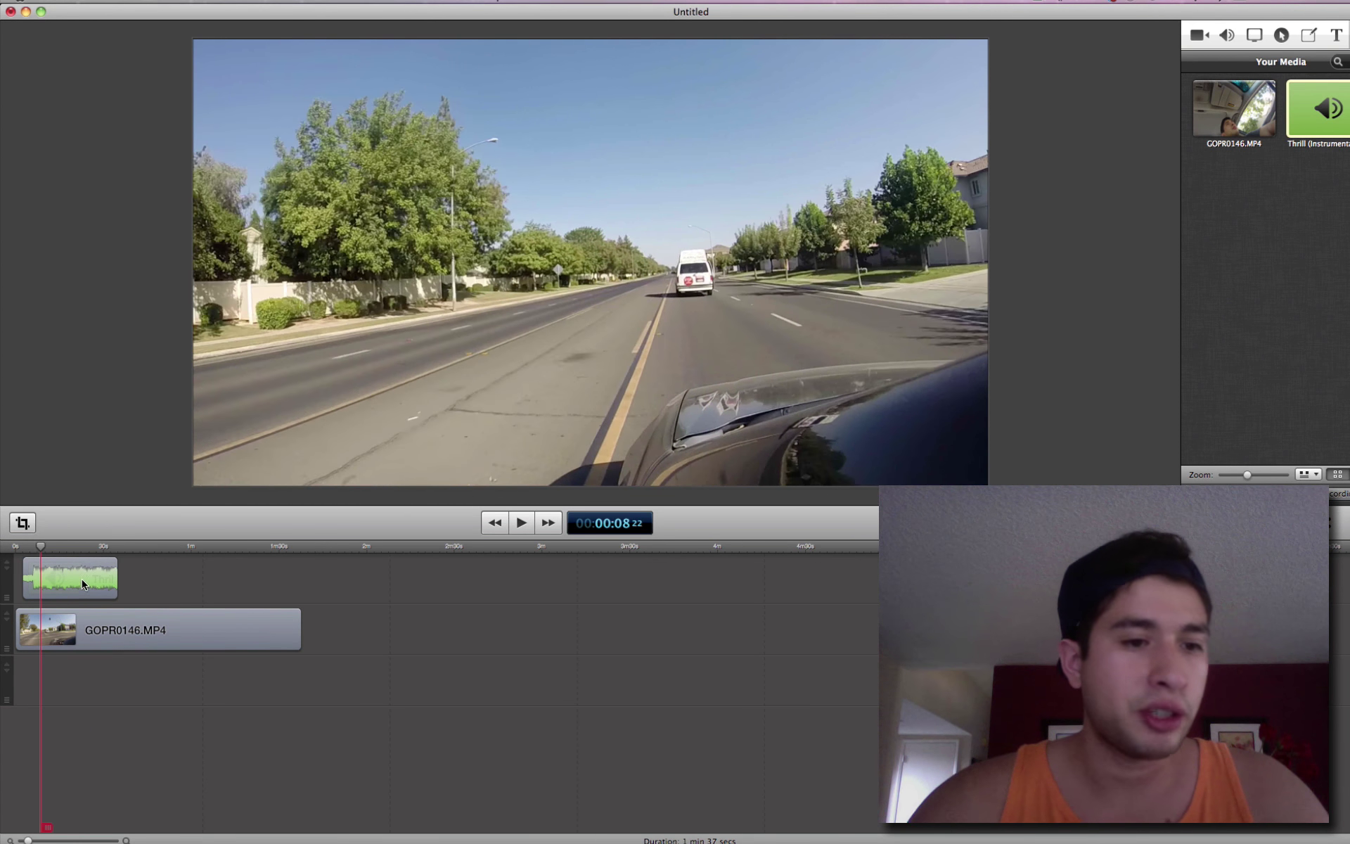
drag(83, 583, 95, 584)
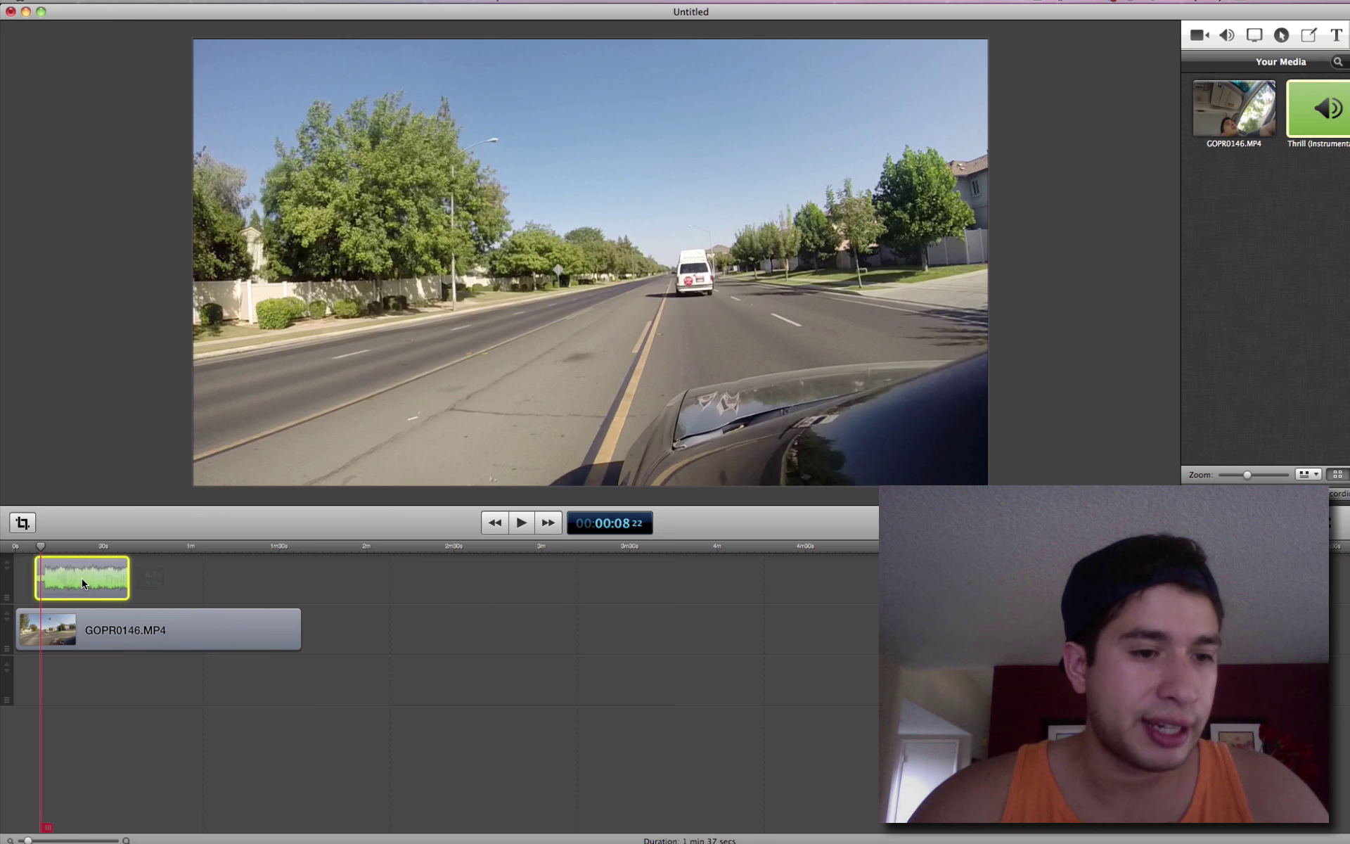
- Add a starting transition to the GOPR0146.MP4 clip from its right-click menu
click(31, 626)
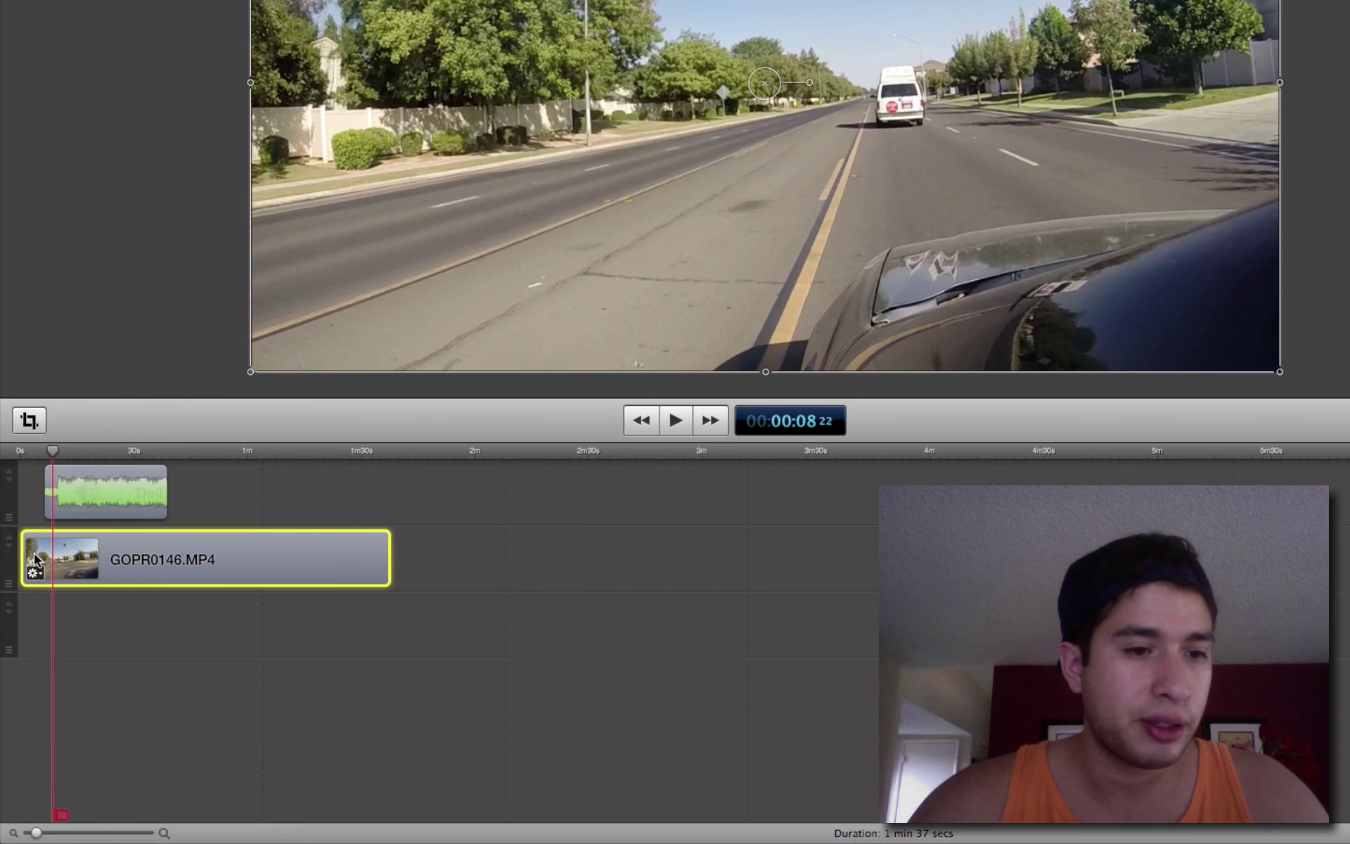
right_click(27, 629)
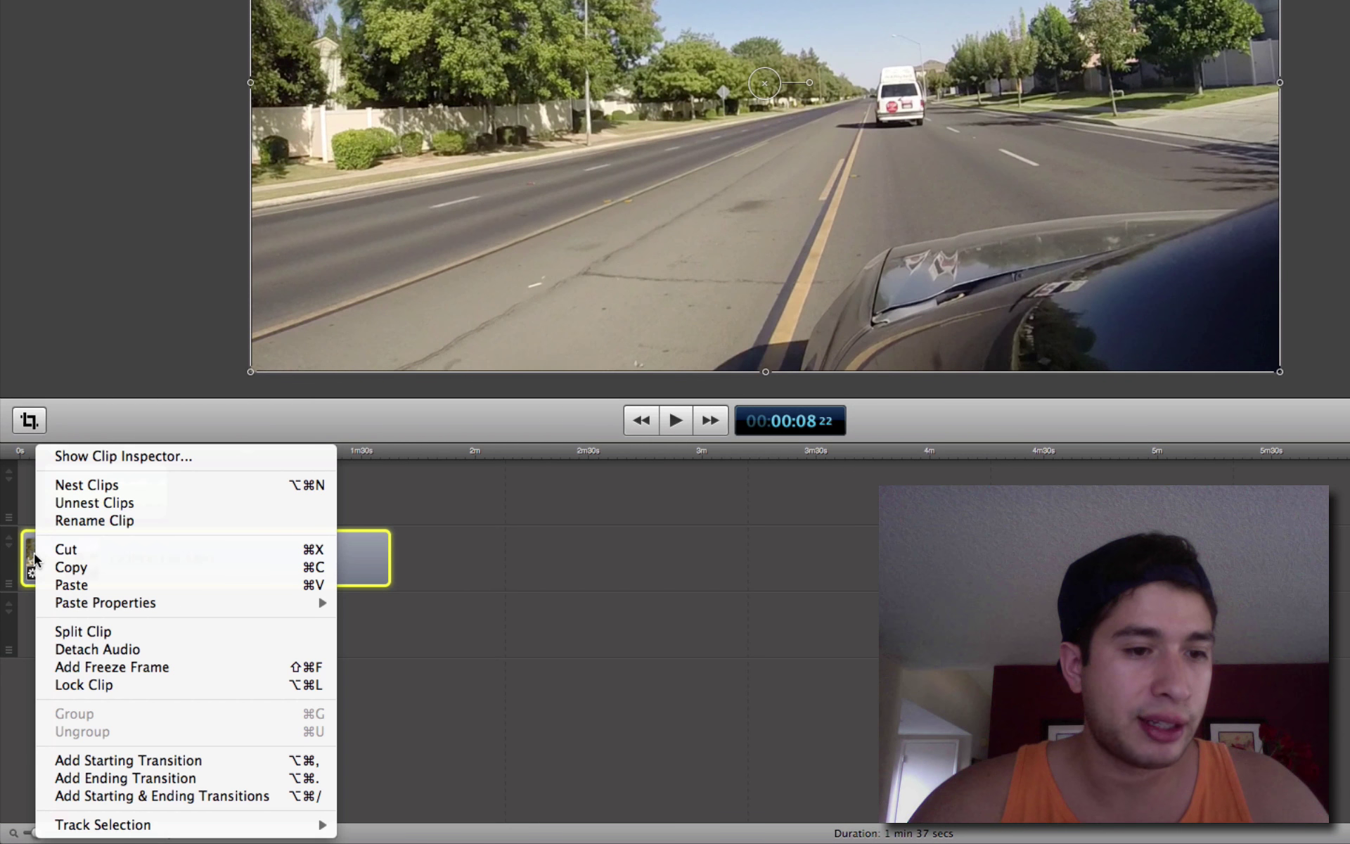
click(134, 761)
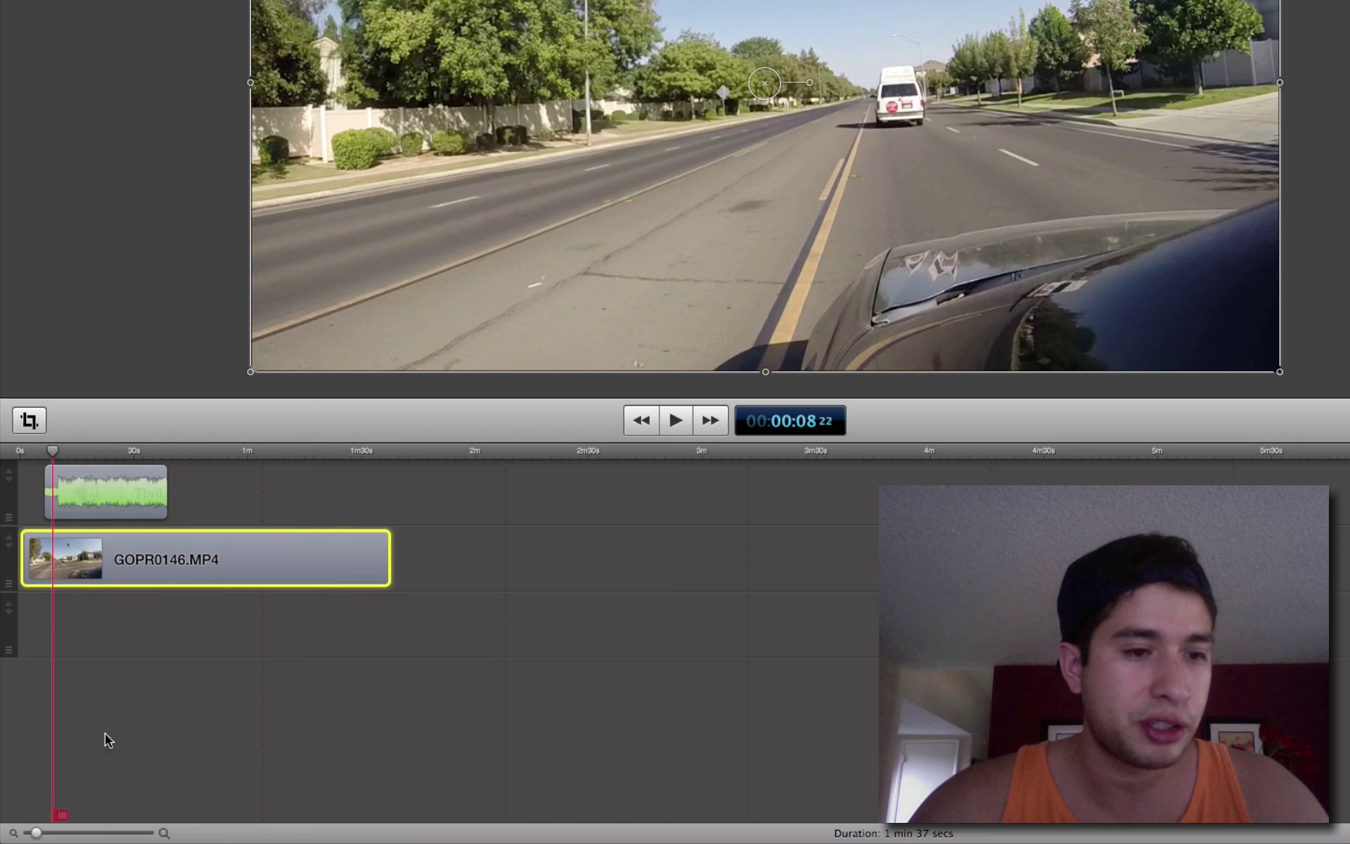
- Change the clip's starting transition from Bars Swipe to Cross Dissolve
drag(37, 834, 59, 833)
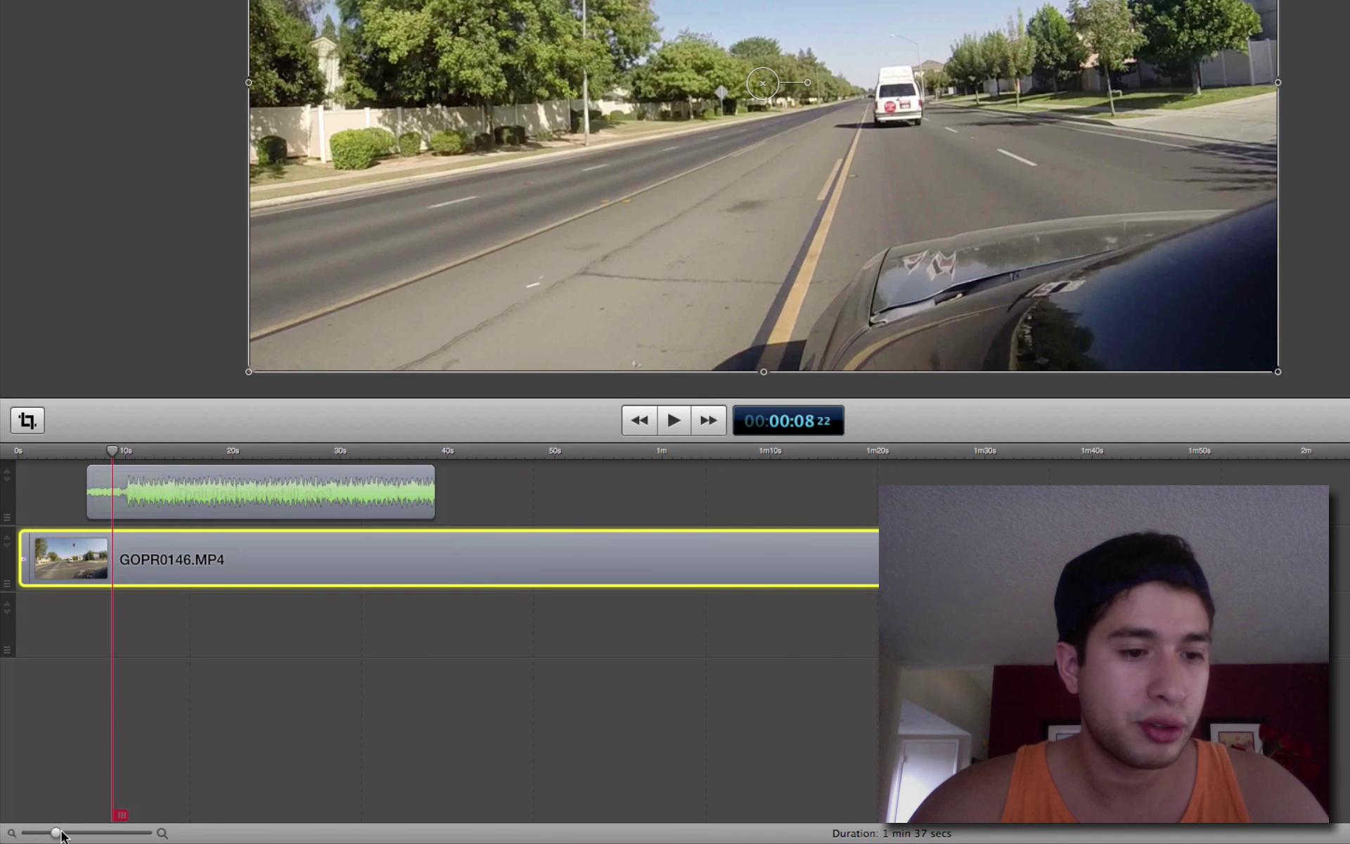
drag(56, 833, 92, 834)
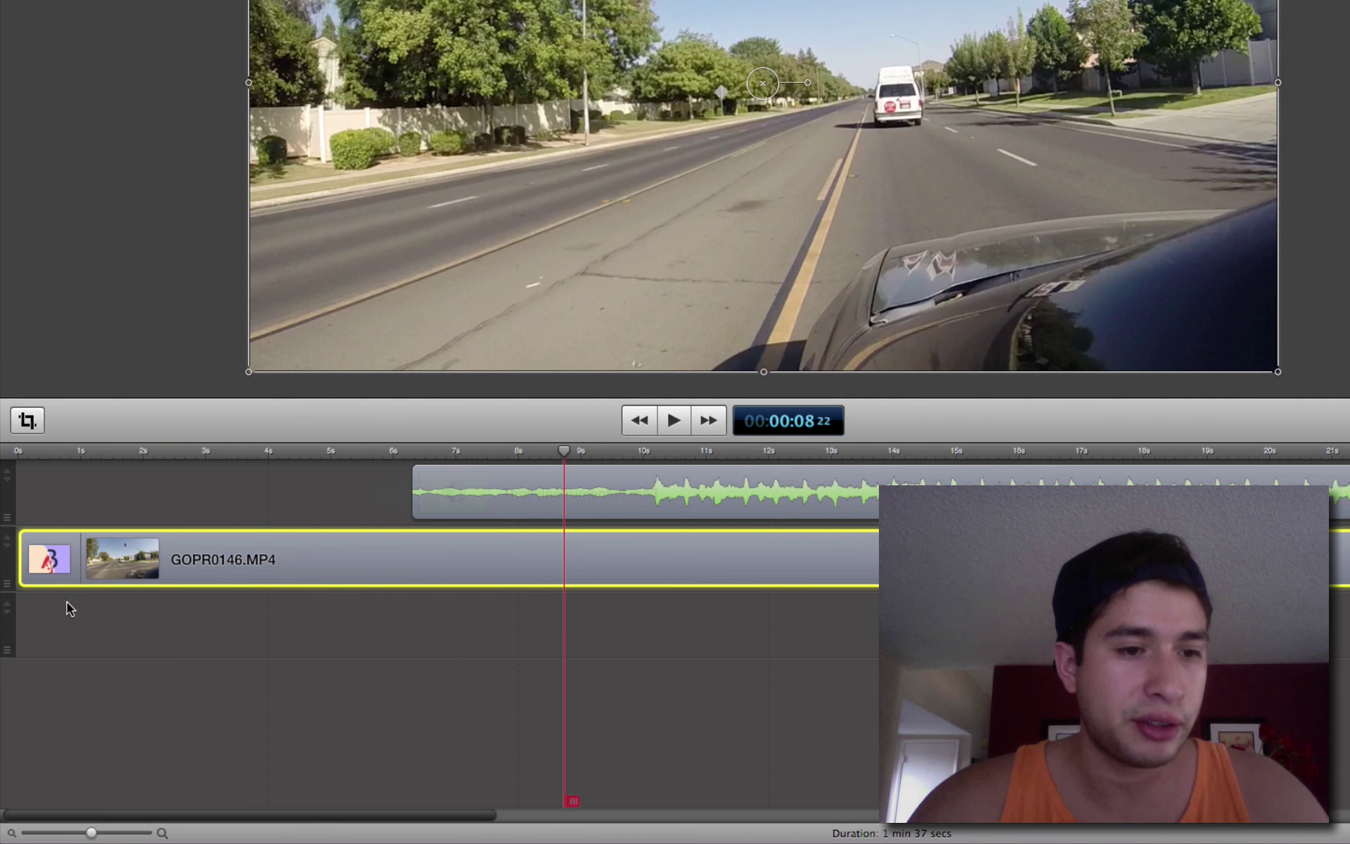
click(58, 551)
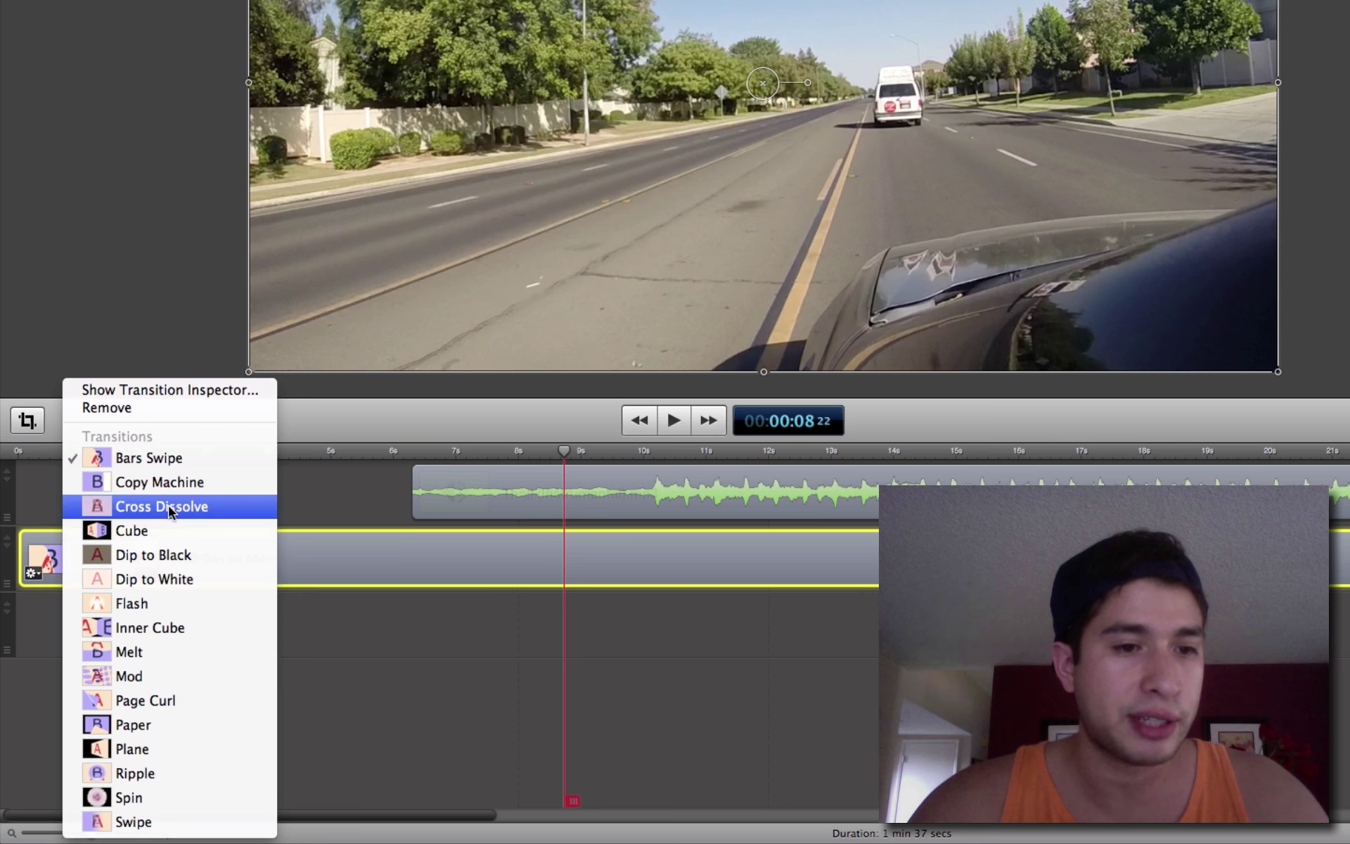
click(167, 505)
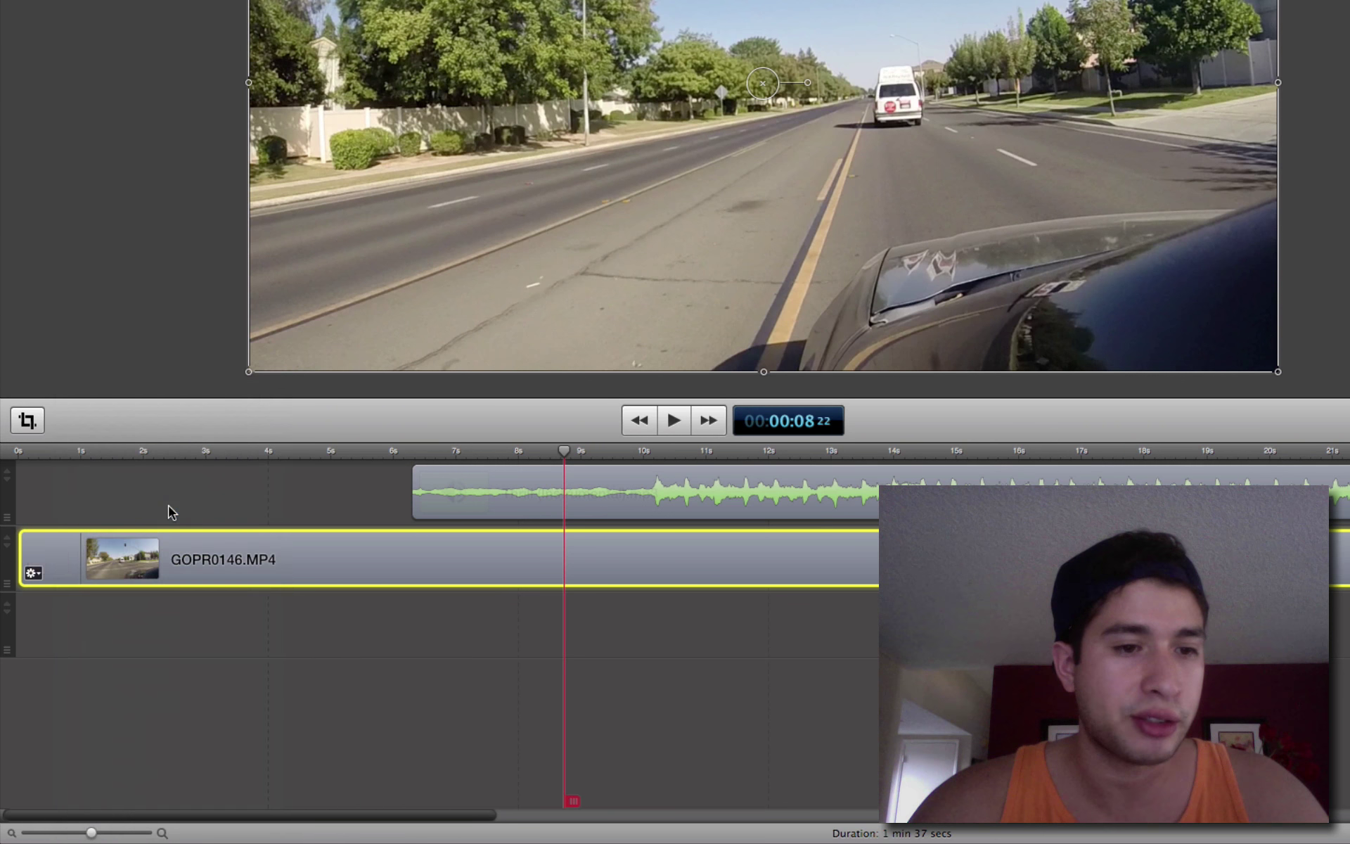
click(63, 833)
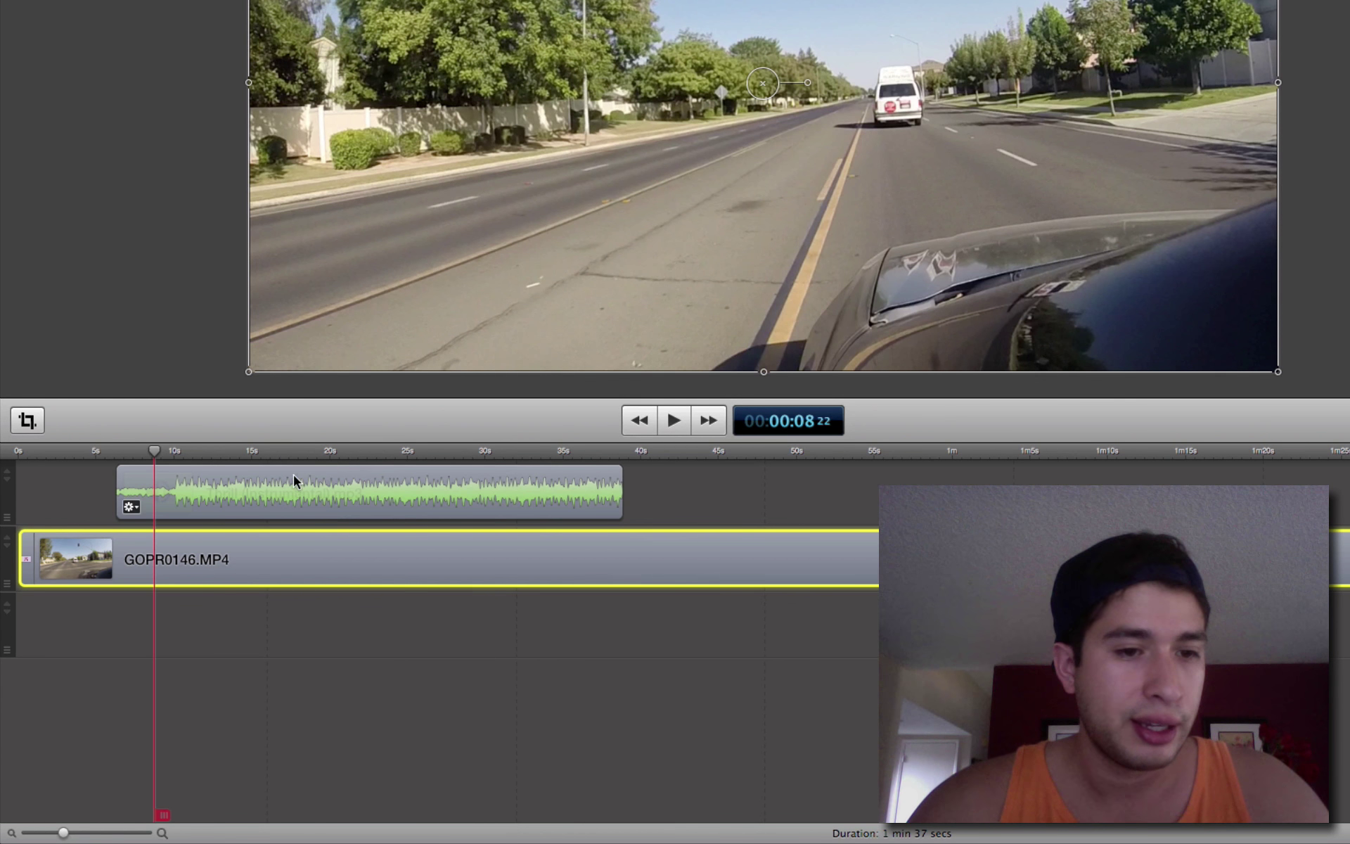
- Preview the Thrill music, then drag its volume down from 100% to 54%
click(172, 495)
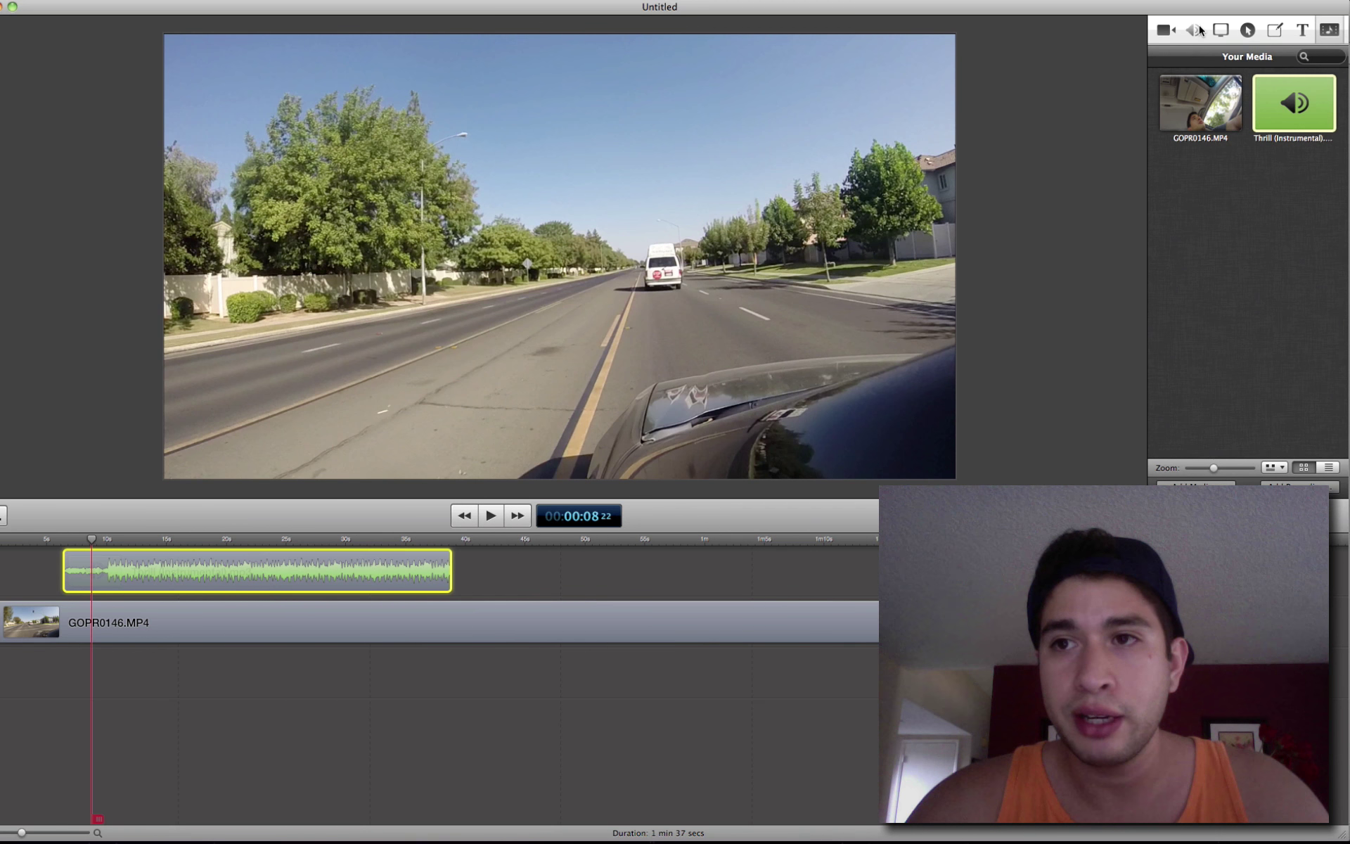
click(1195, 30)
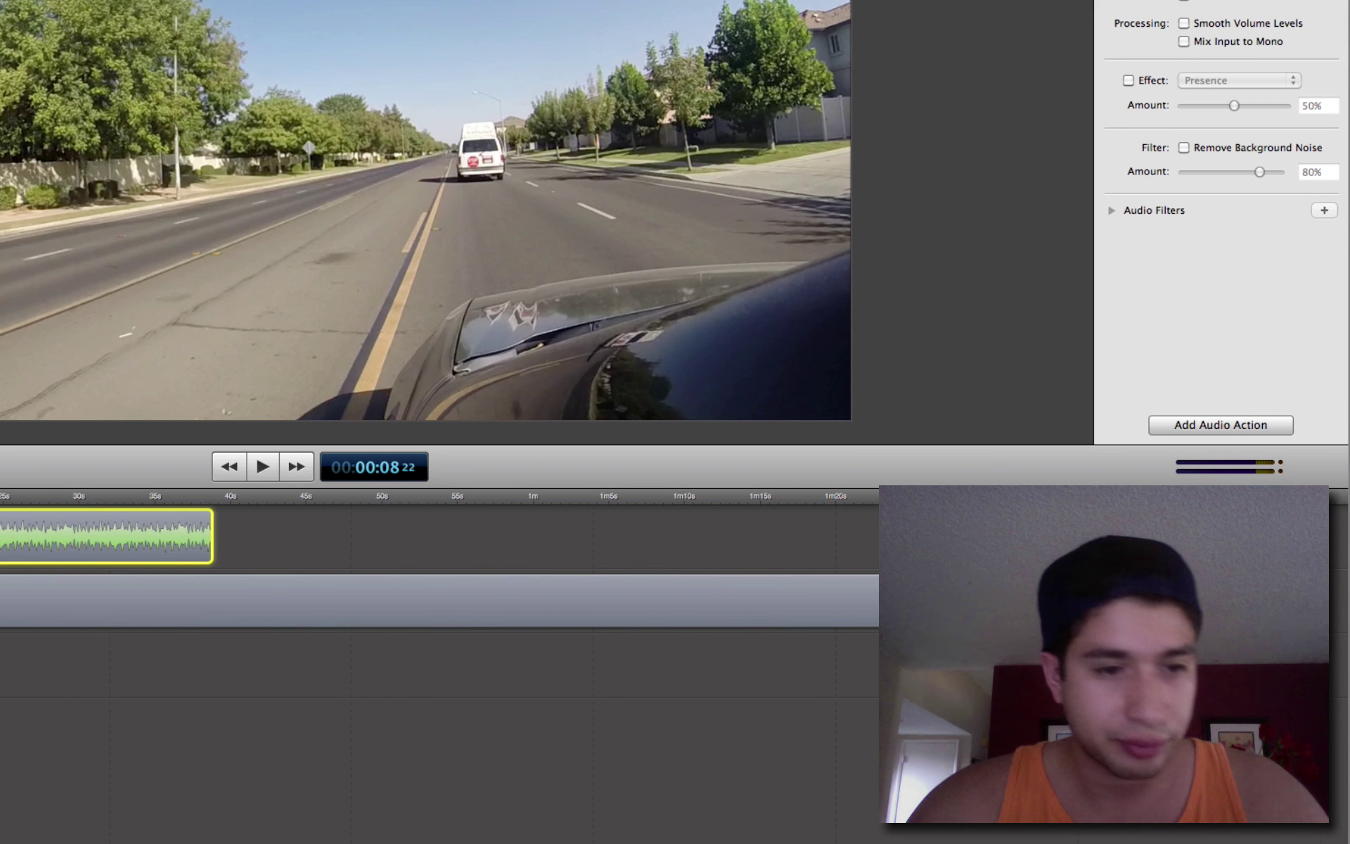
key(space)
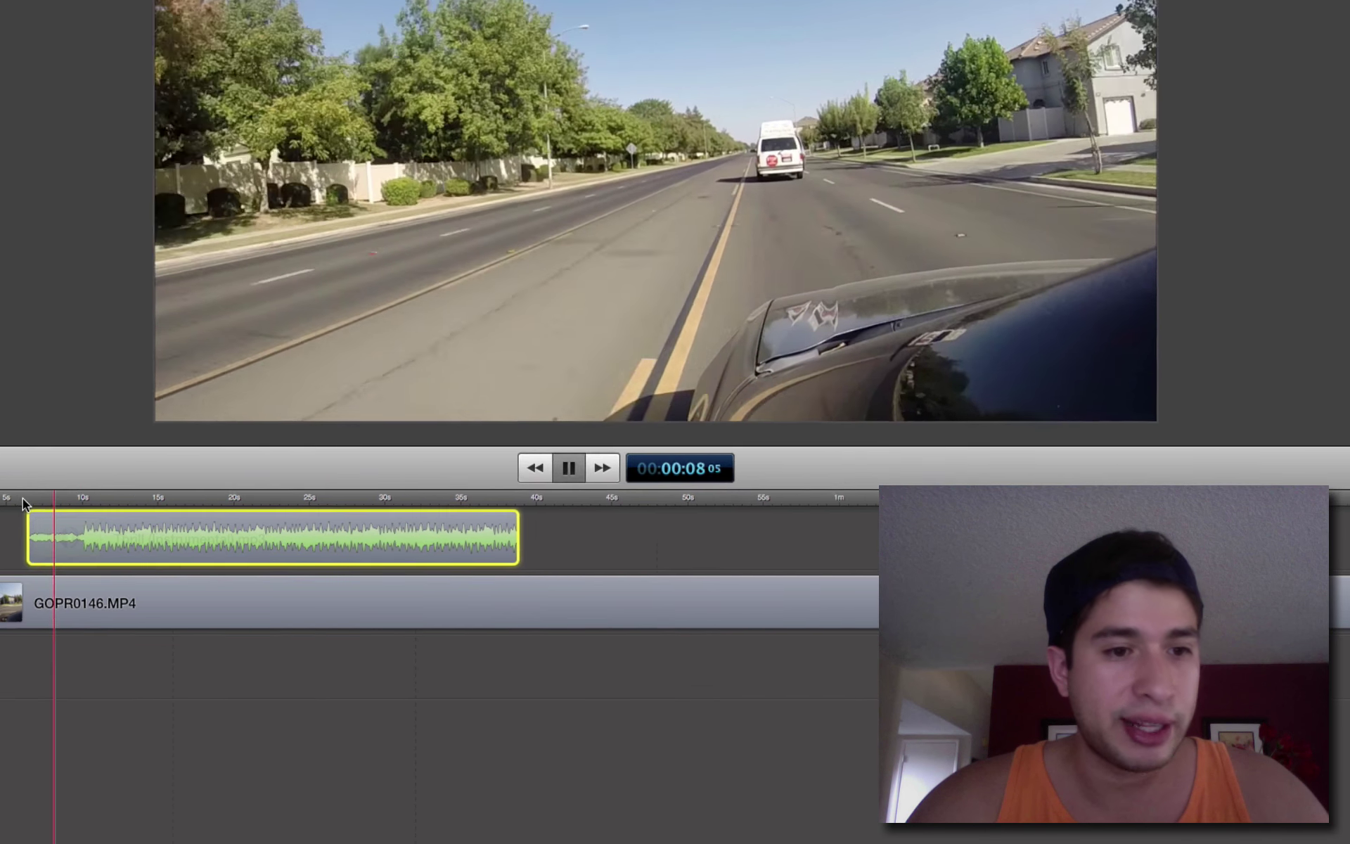
key(space)
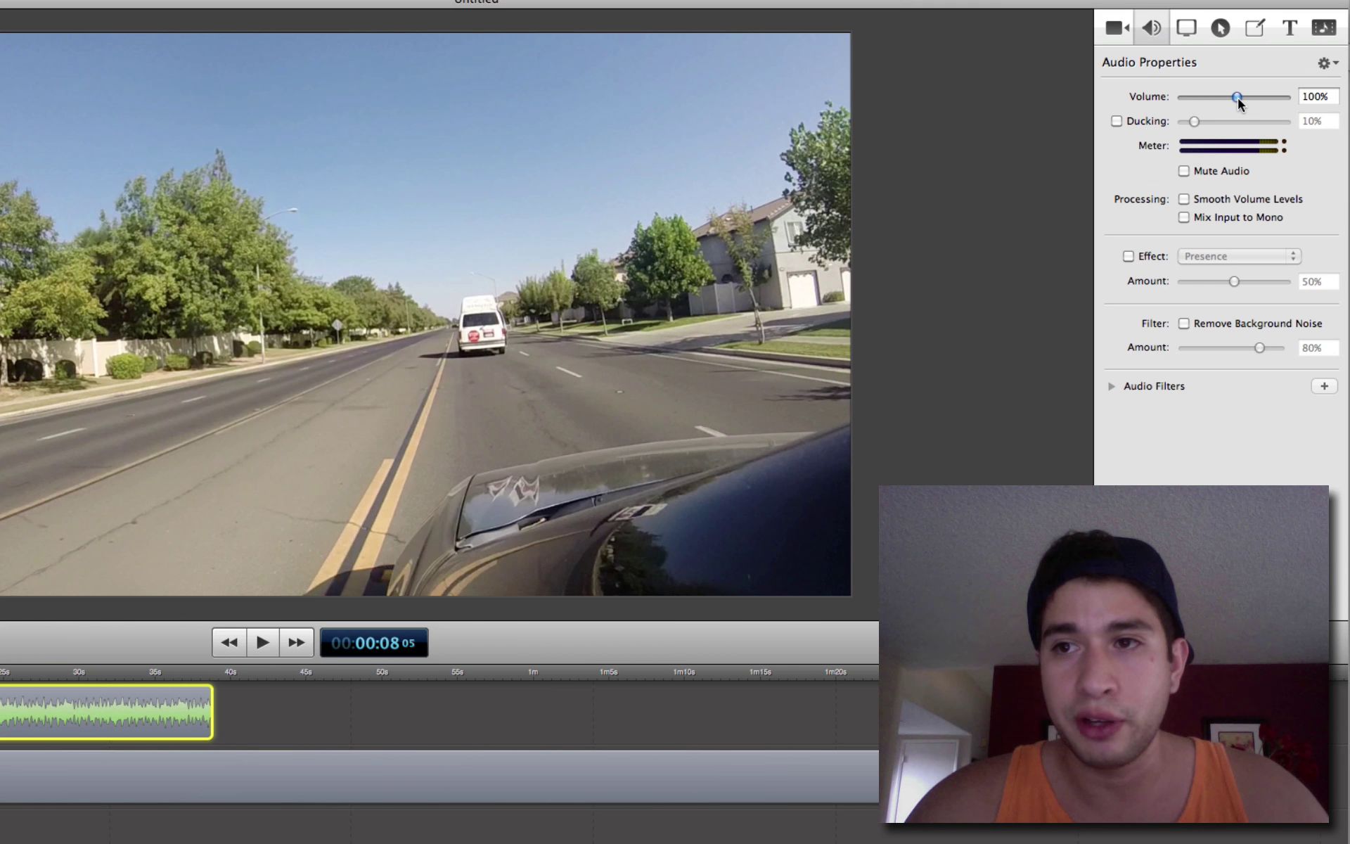
drag(1235, 97, 1211, 97)
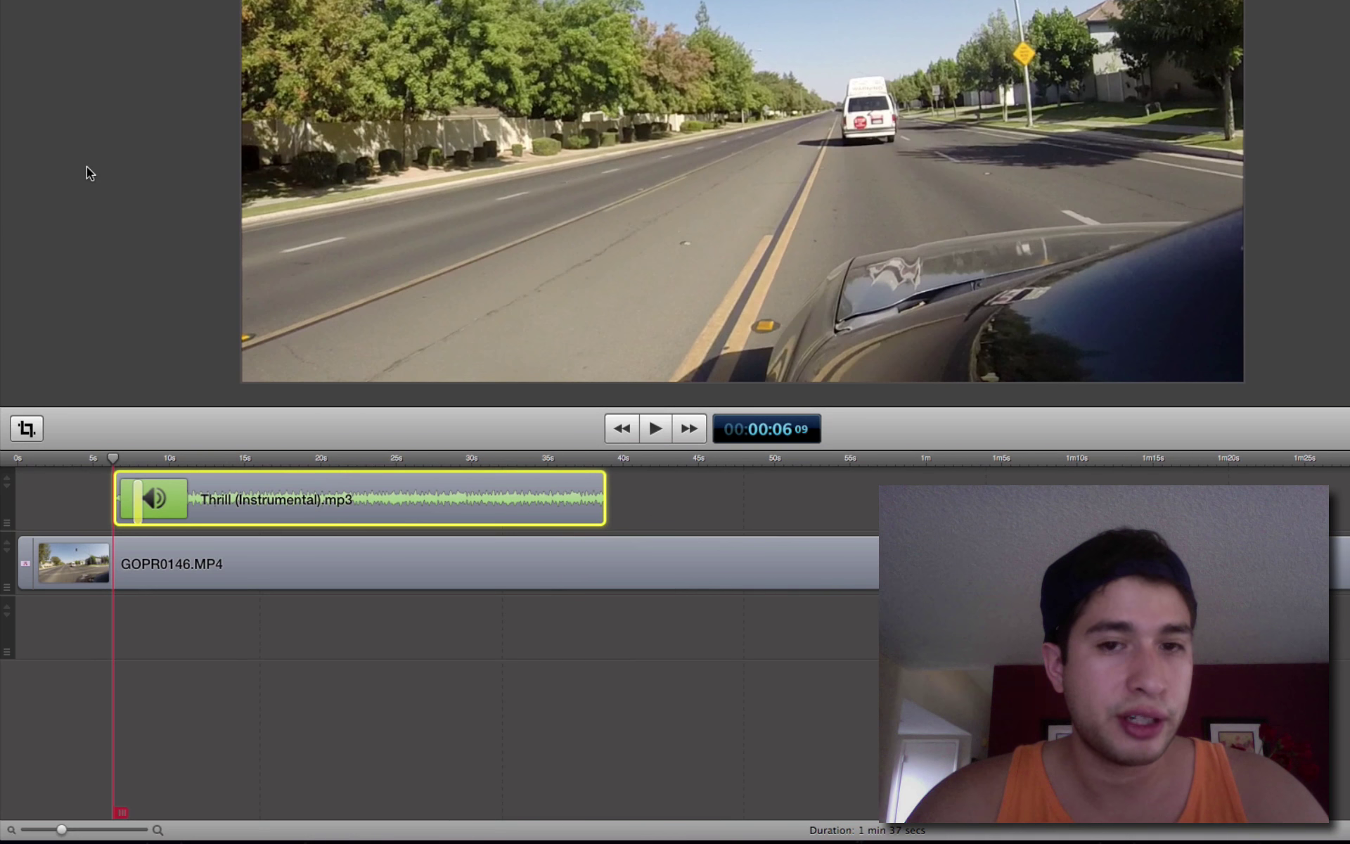
key(space)
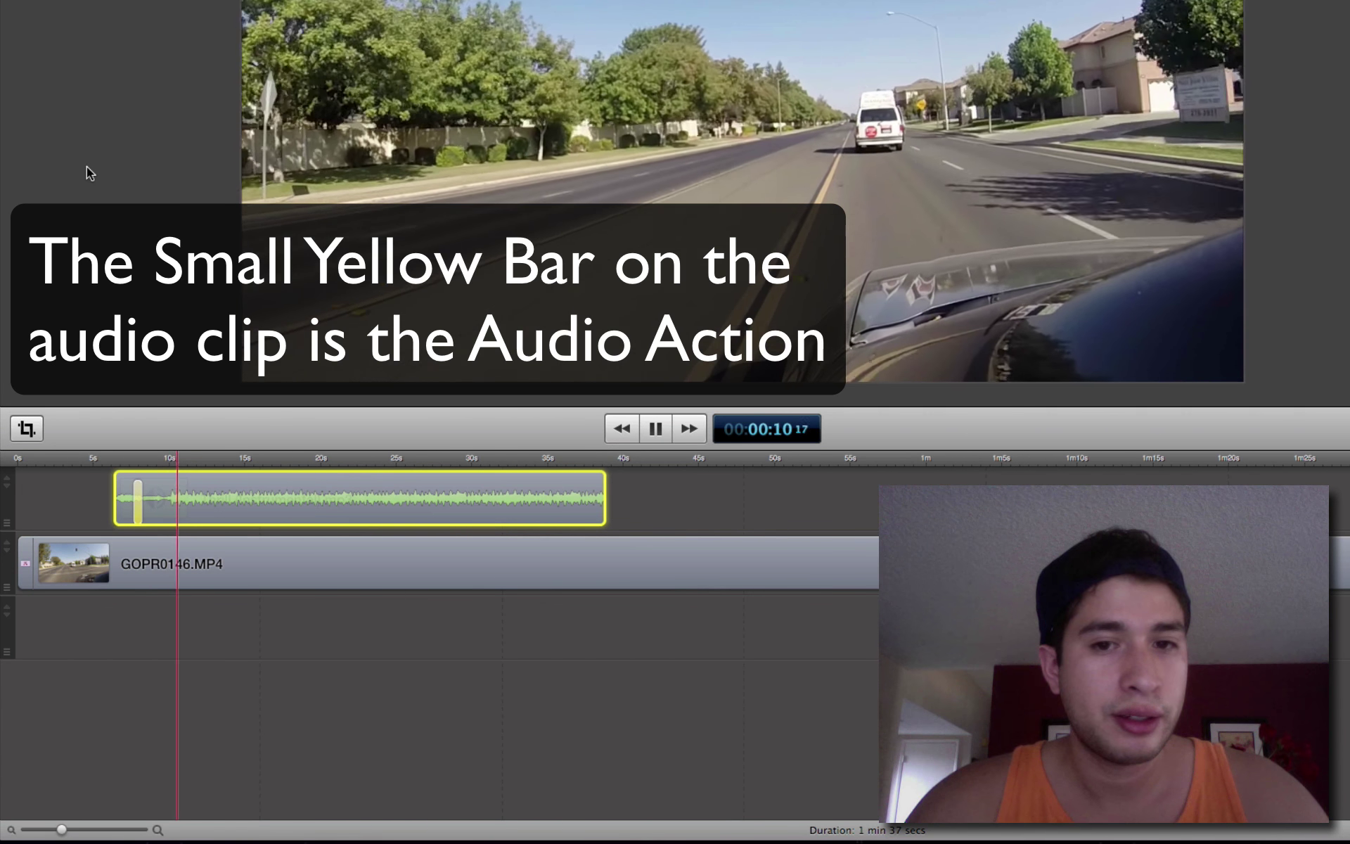
key(space)
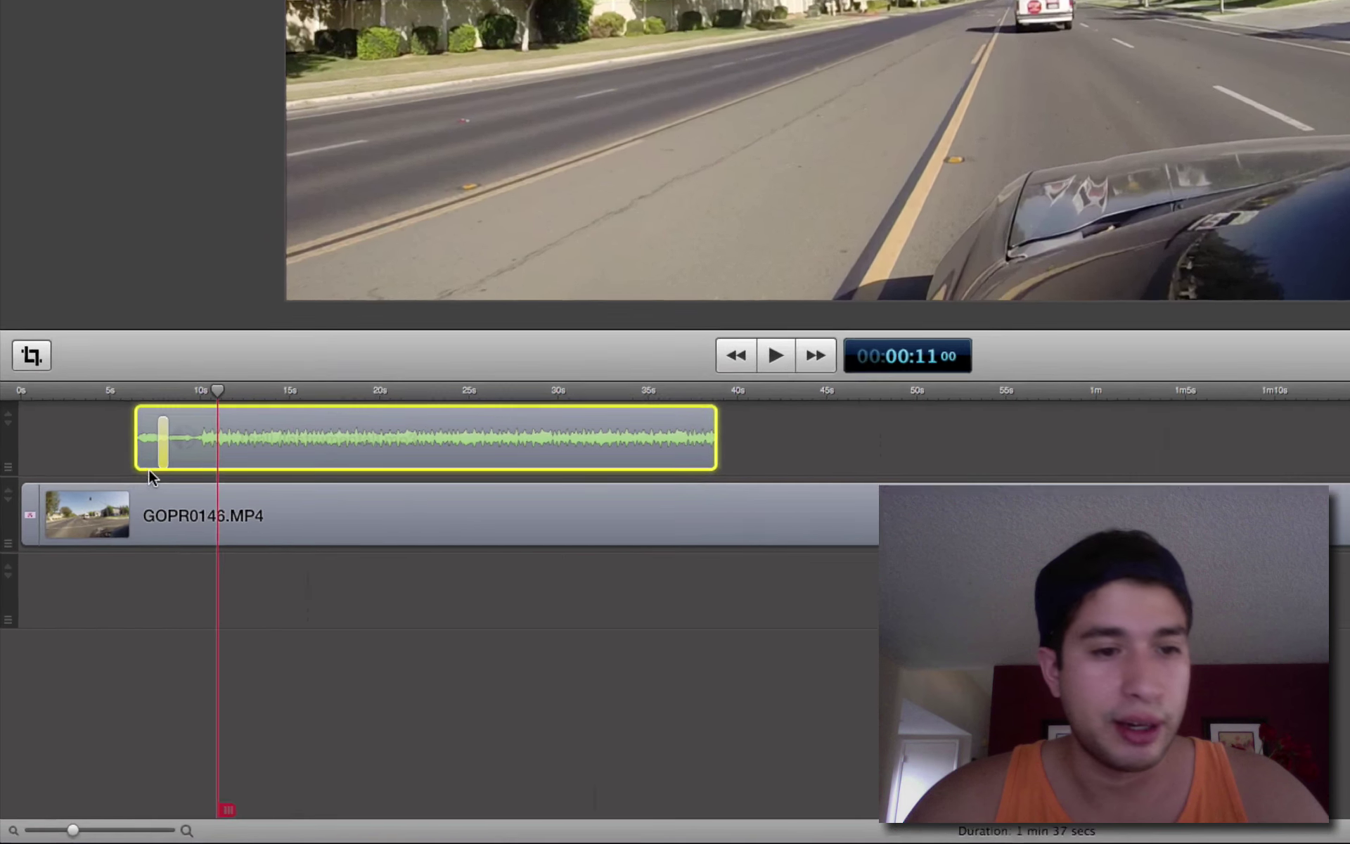
mouse_move(161, 443)
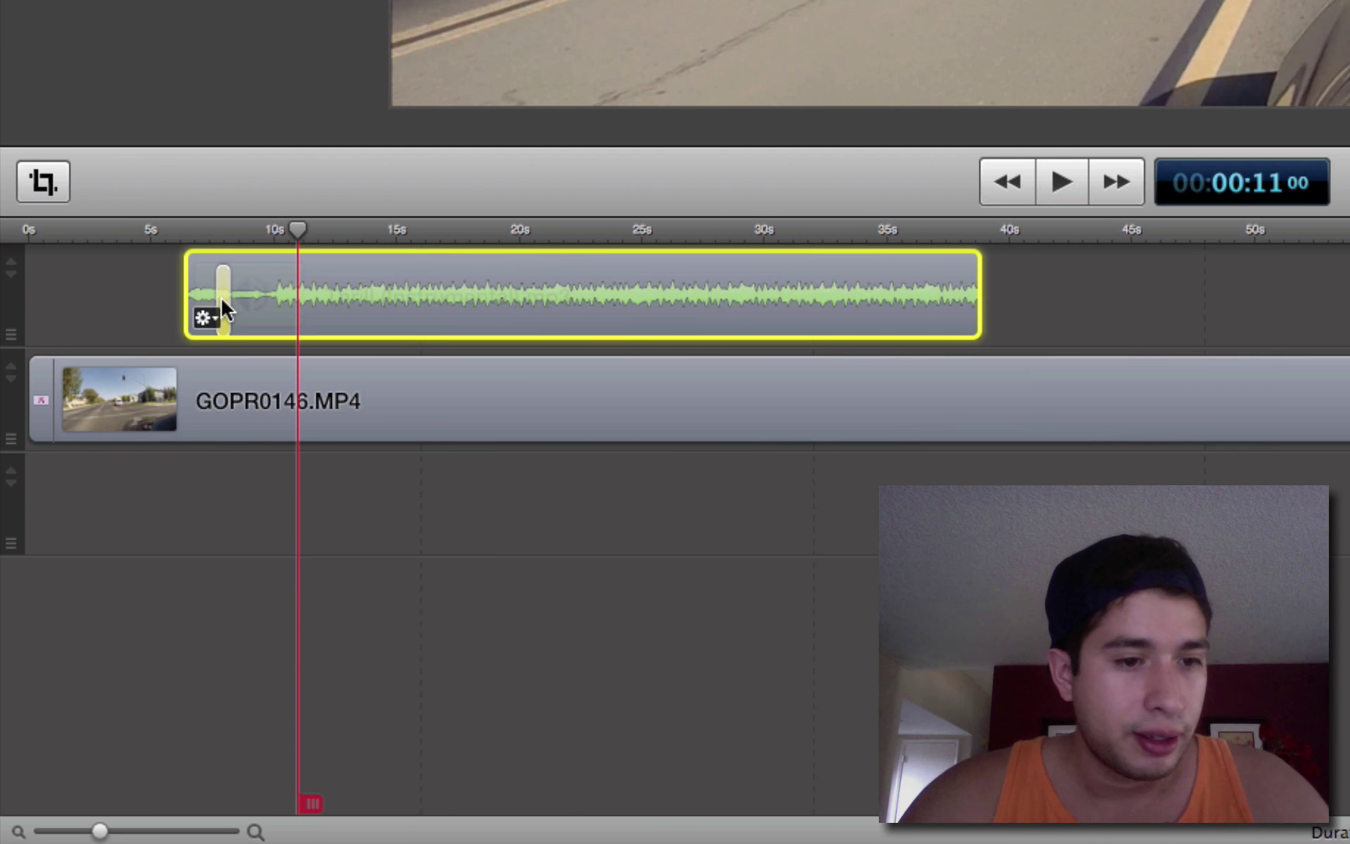
- Add a 3.3-second starting transition to the Thrill music clip and play from about 6.5 seconds
right_click(192, 278)
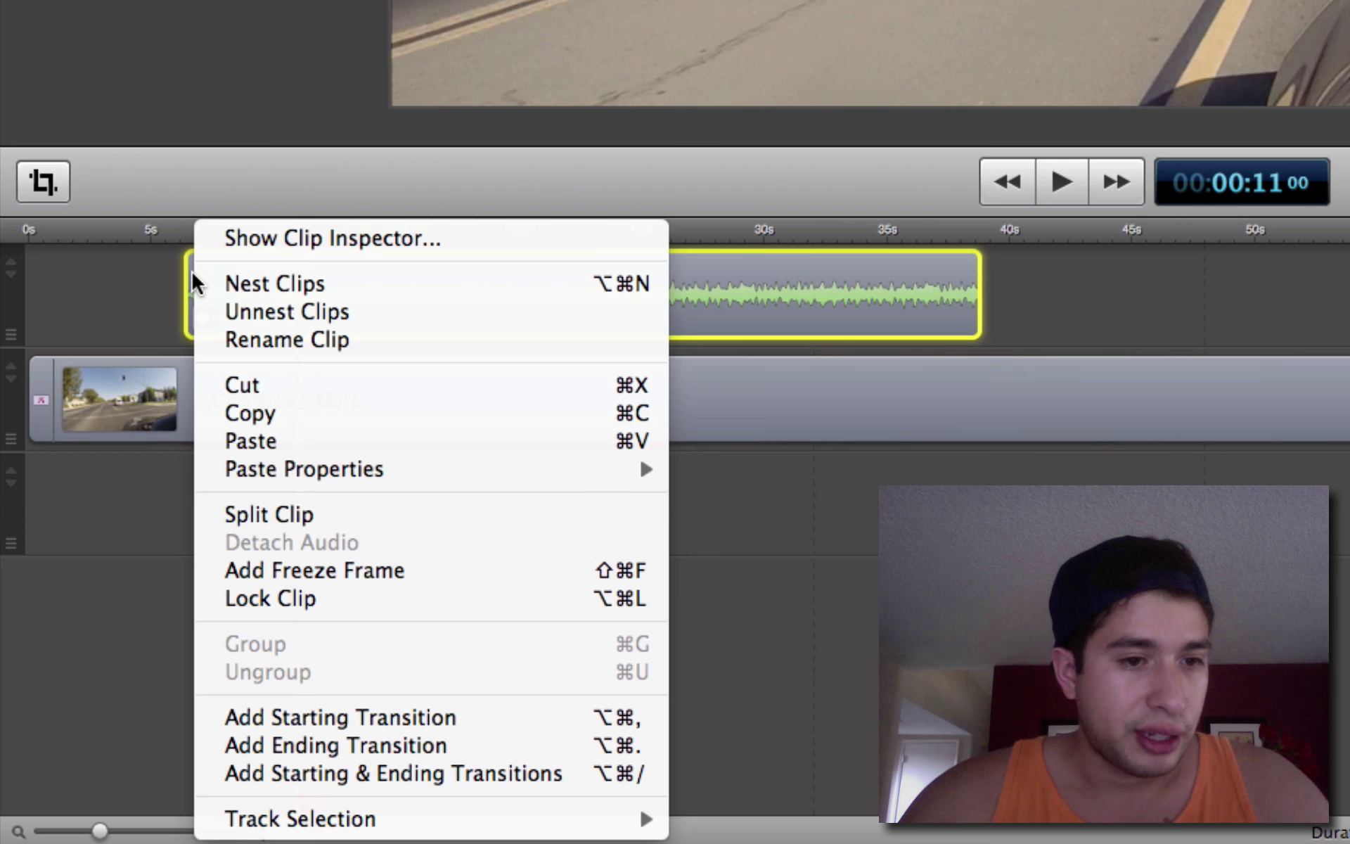
click(325, 717)
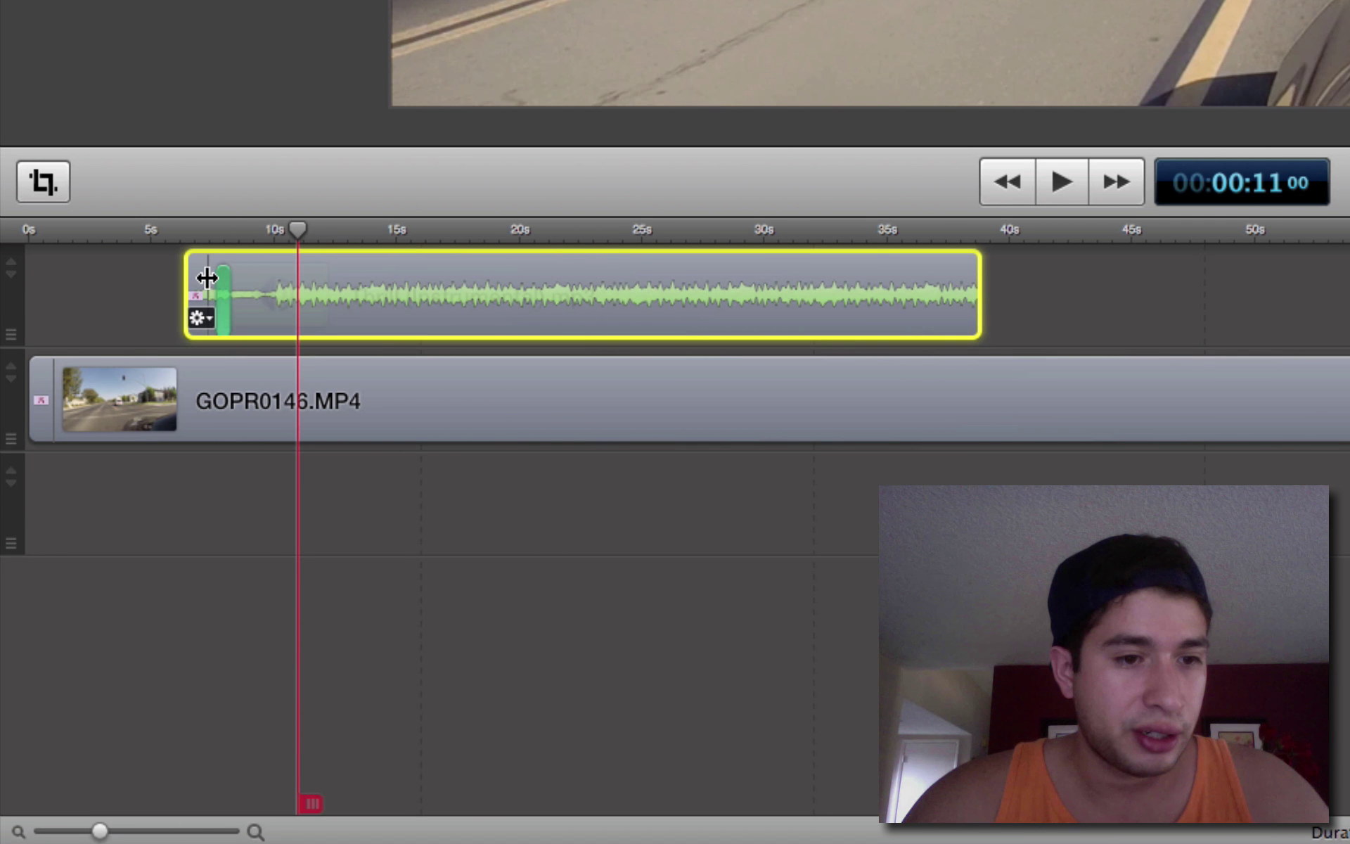
drag(205, 278, 429, 299)
click(189, 232)
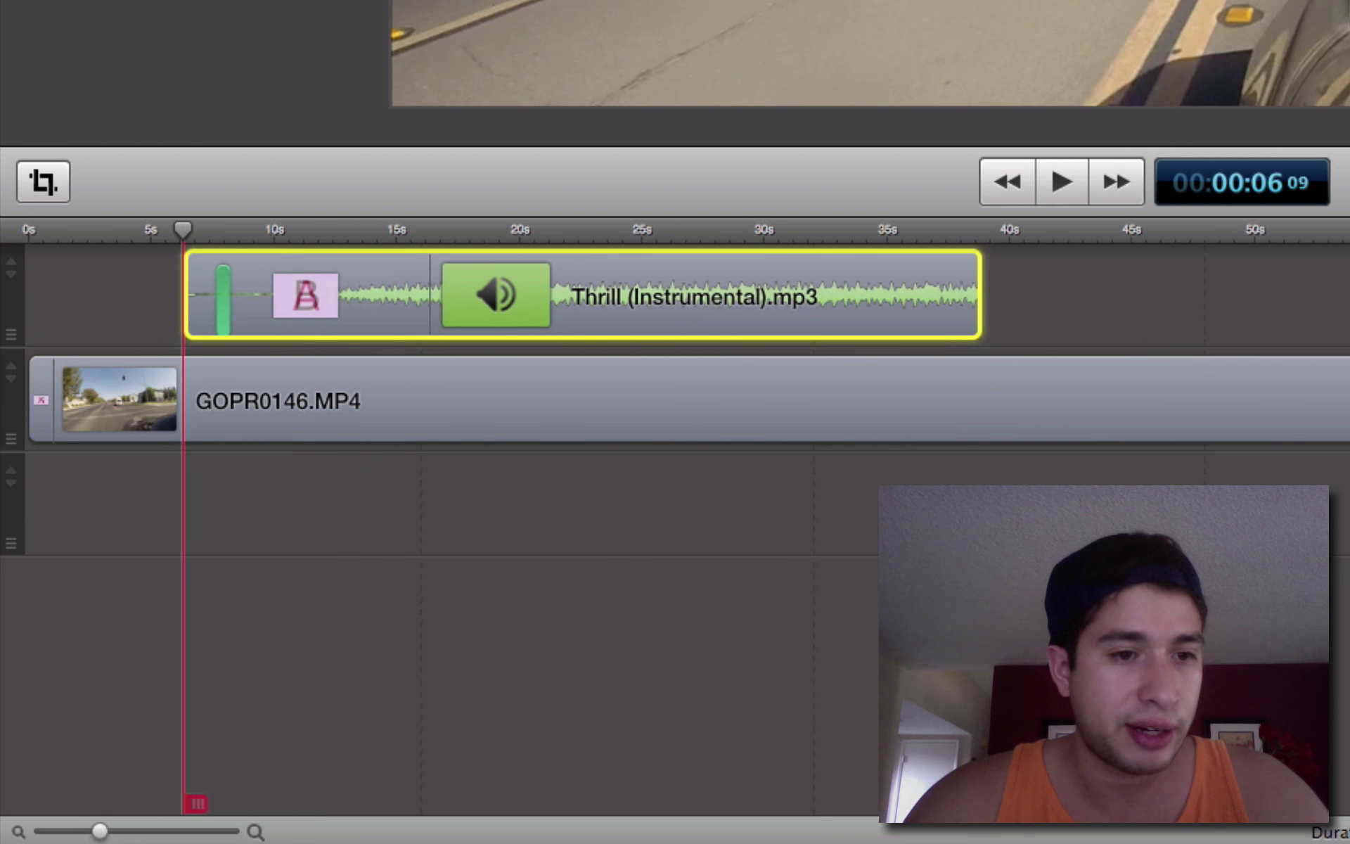
key(space)
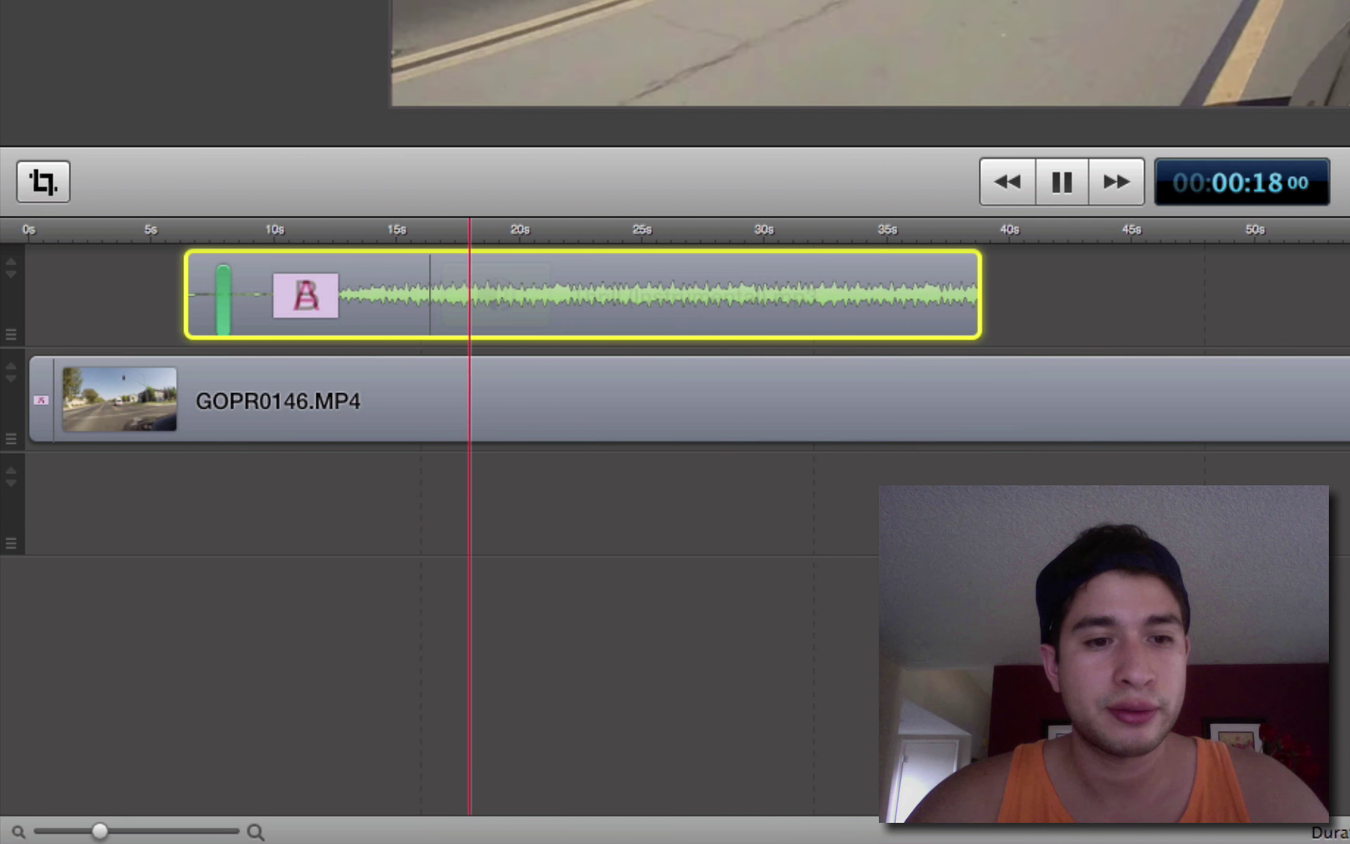
- Stop playback and stretch the music's volume action to about 3.6 seconds
key(space)
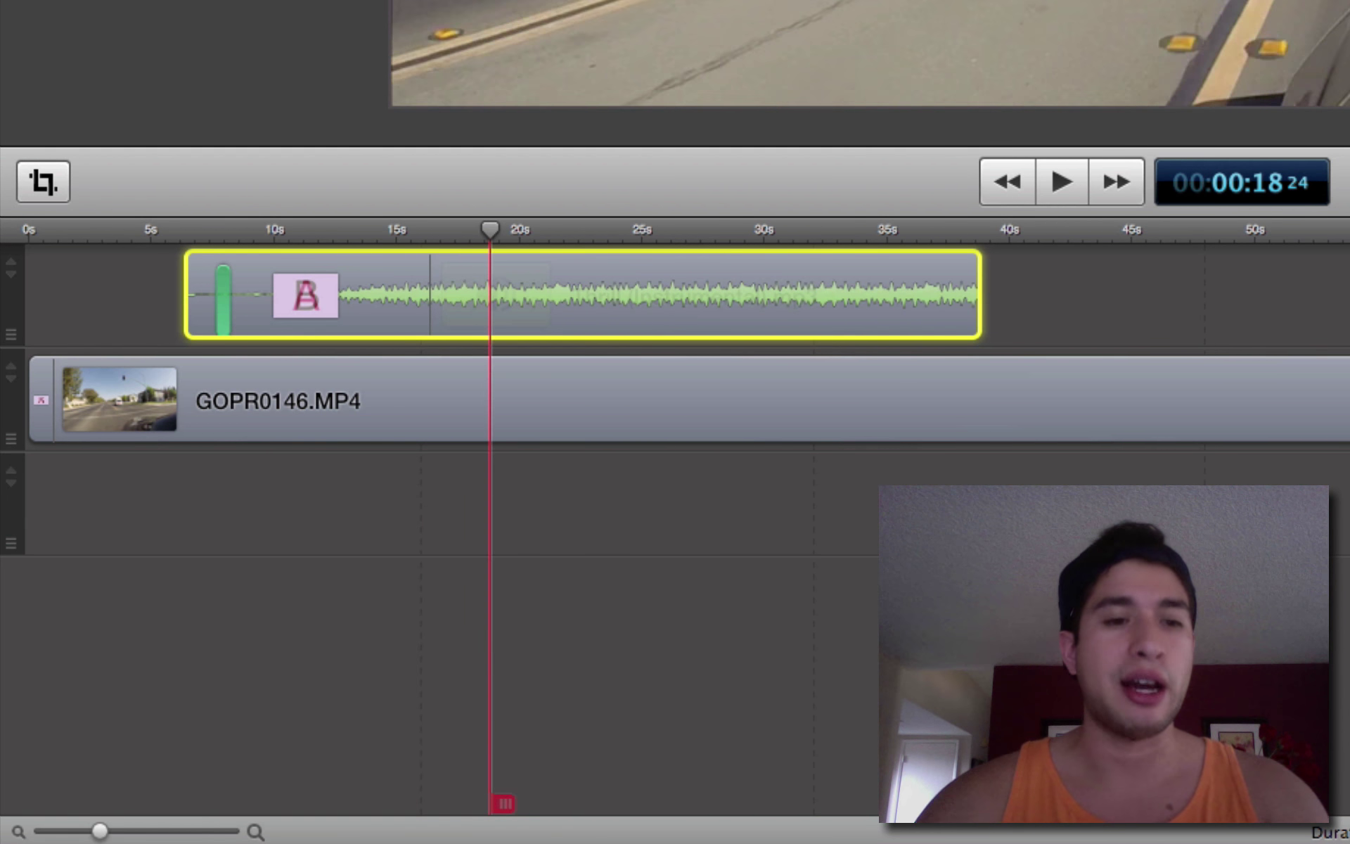
mouse_move(387, 301)
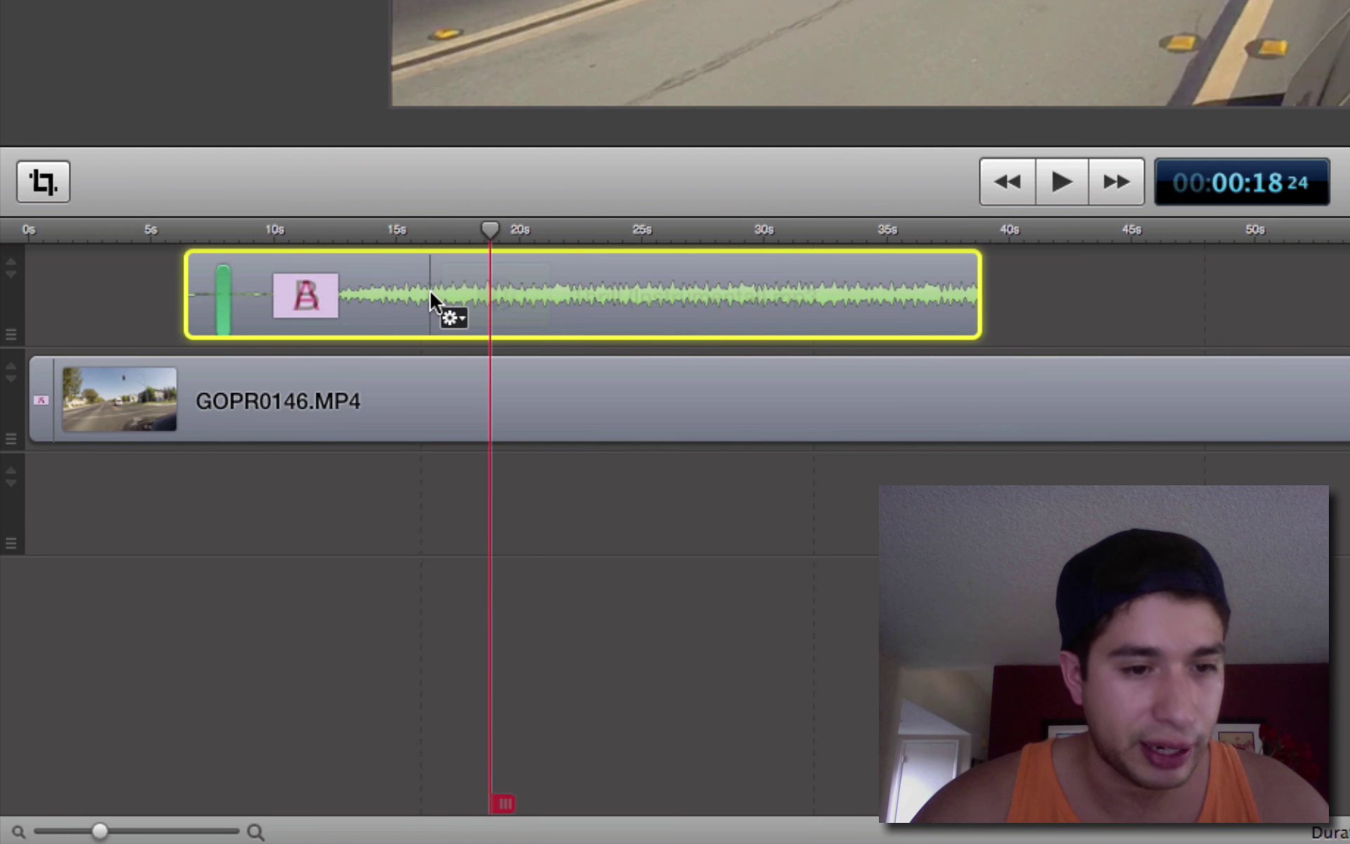
mouse_move(424, 293)
mouse_down()
mouse_move(266, 303)
mouse_move(416, 294)
mouse_up()
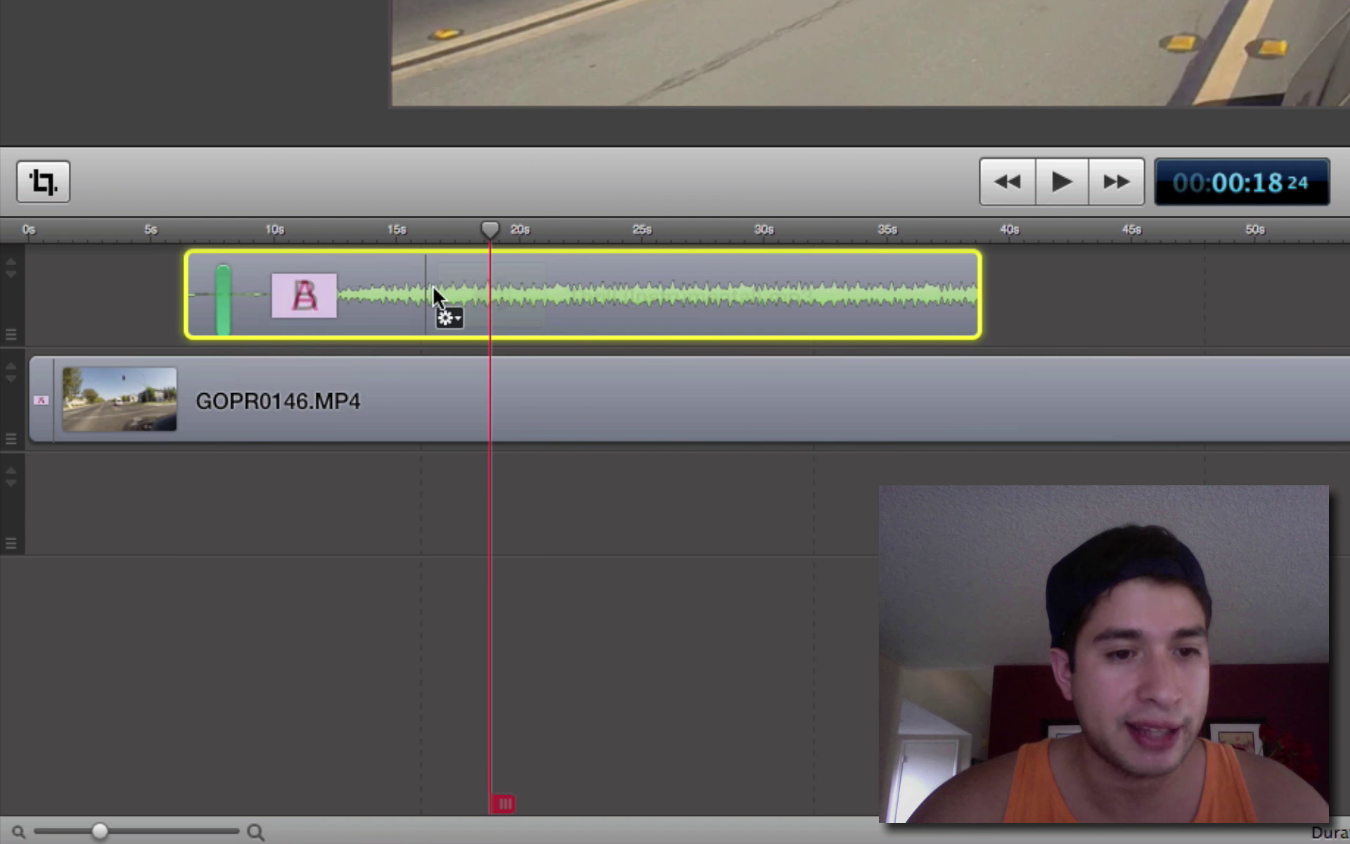